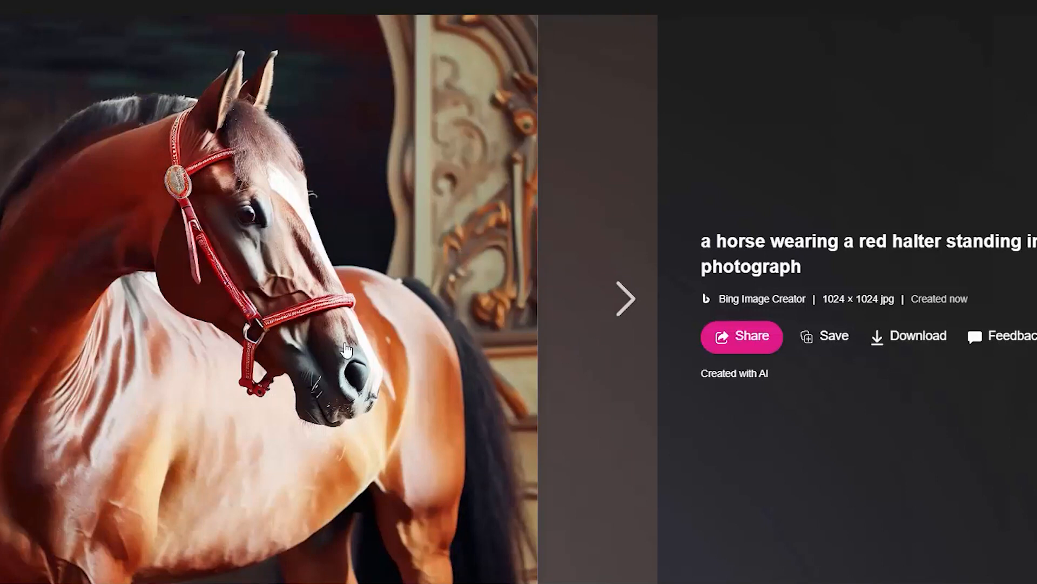
Page through the generated red-halter horse images, then clear the prompt text
{"action": "left_click", "coordinate": [615, 304]}
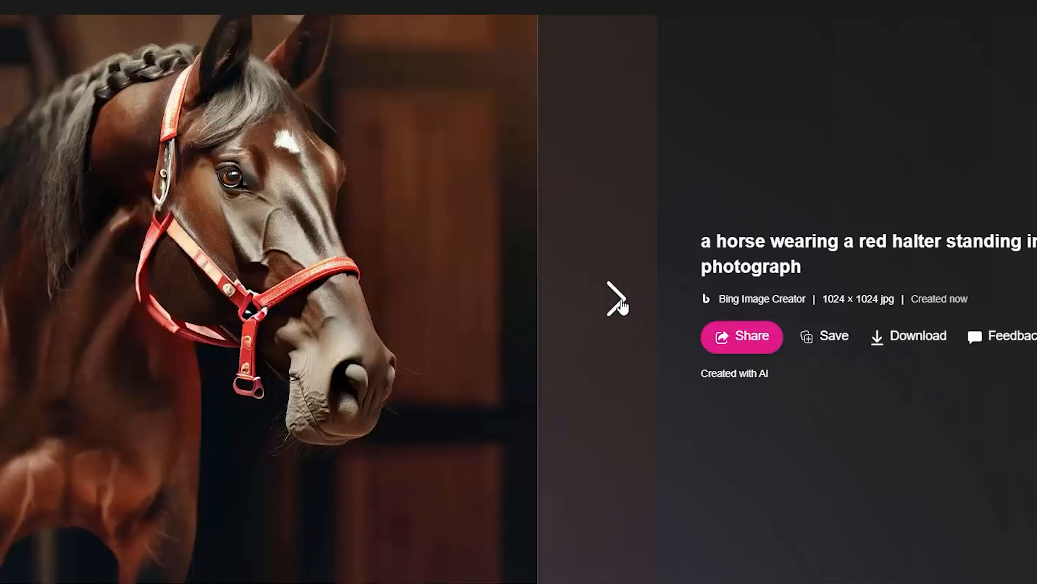
{"action": "left_click", "coordinate": [619, 303]}
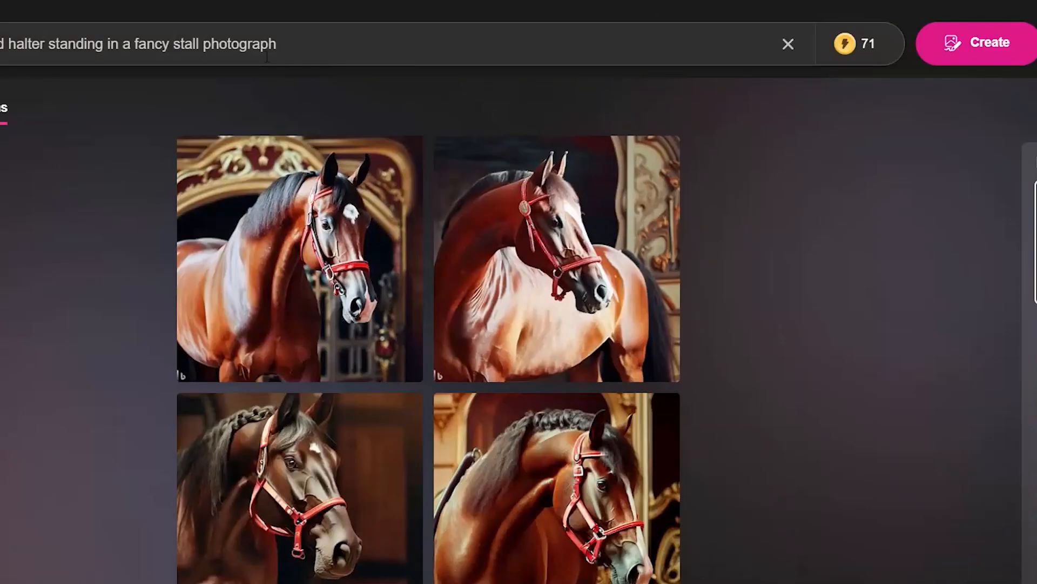
{"action": "key", "text": "ctrl+a"}
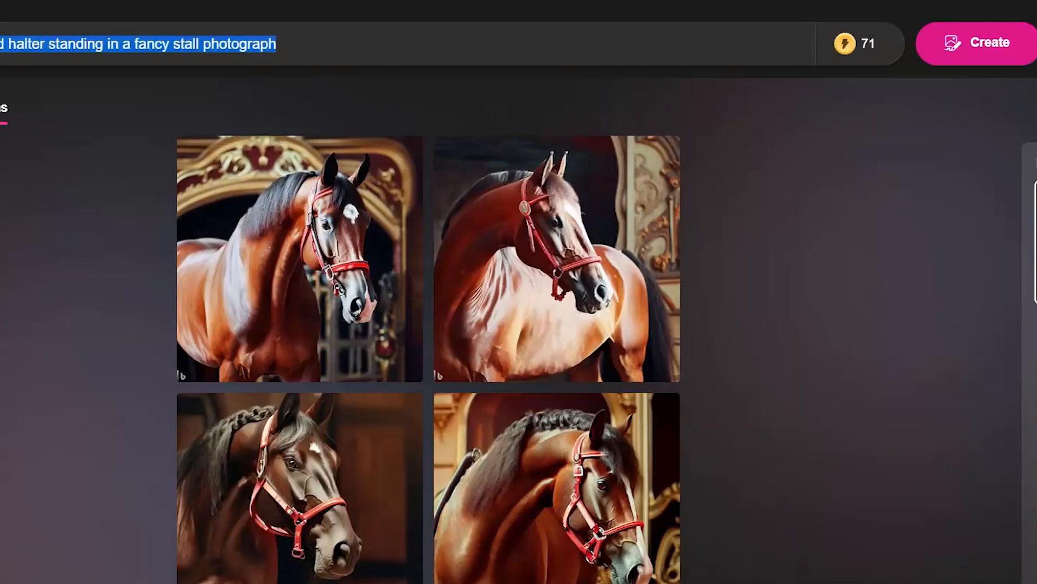
{"action": "key", "text": "BackSpace"}
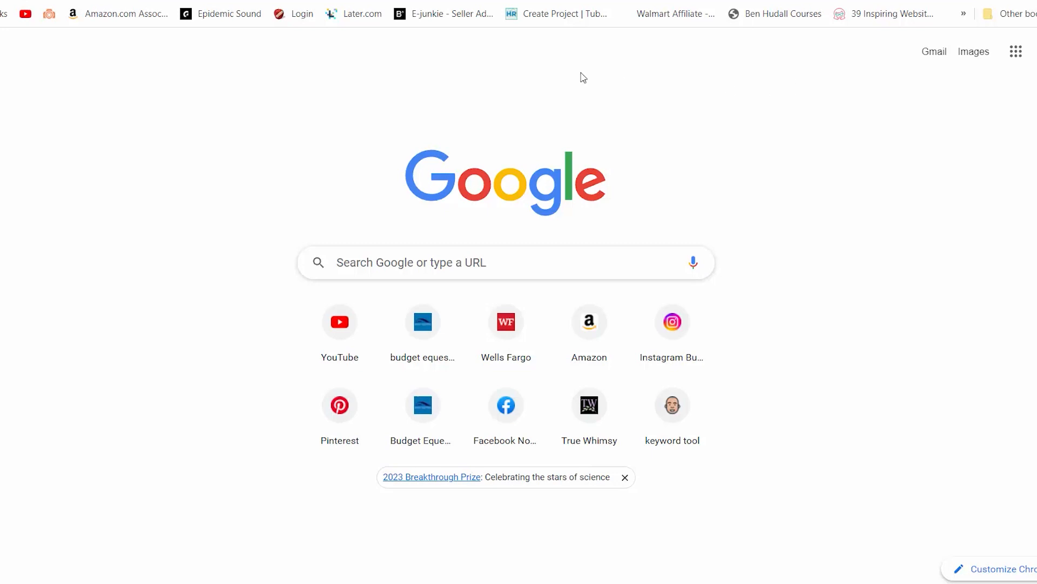
Search the web for bing/create from the address bar
{"action": "left_click", "coordinate": [276, 1]}
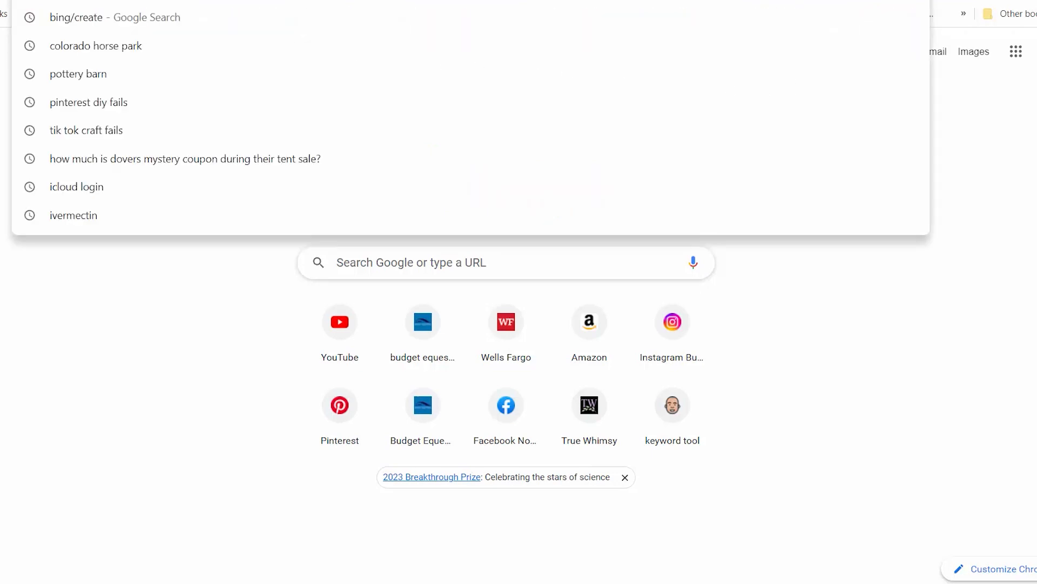
{"action": "type", "text": "bing"}
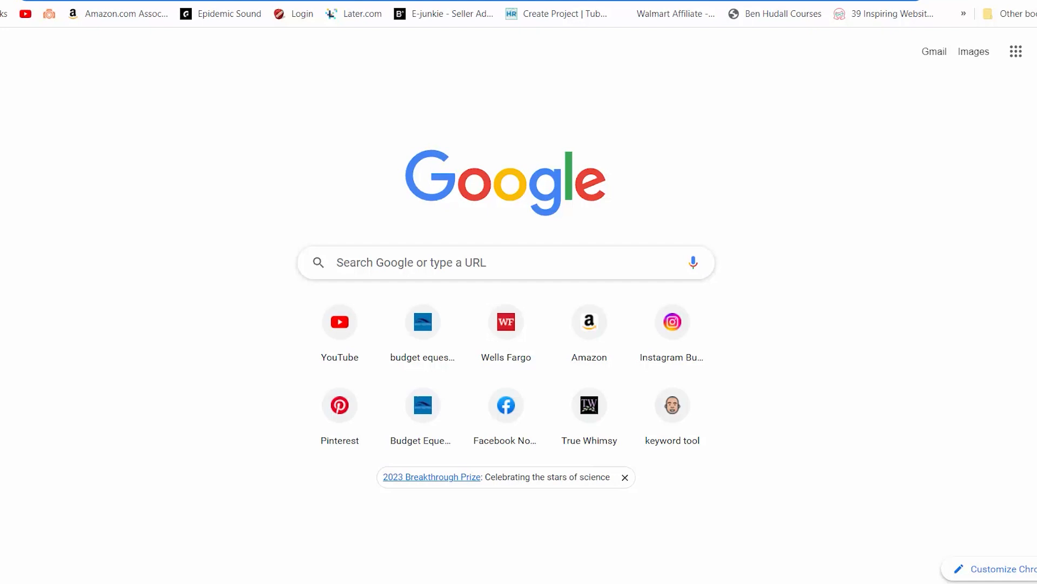
{"action": "type", "text": "bing"}
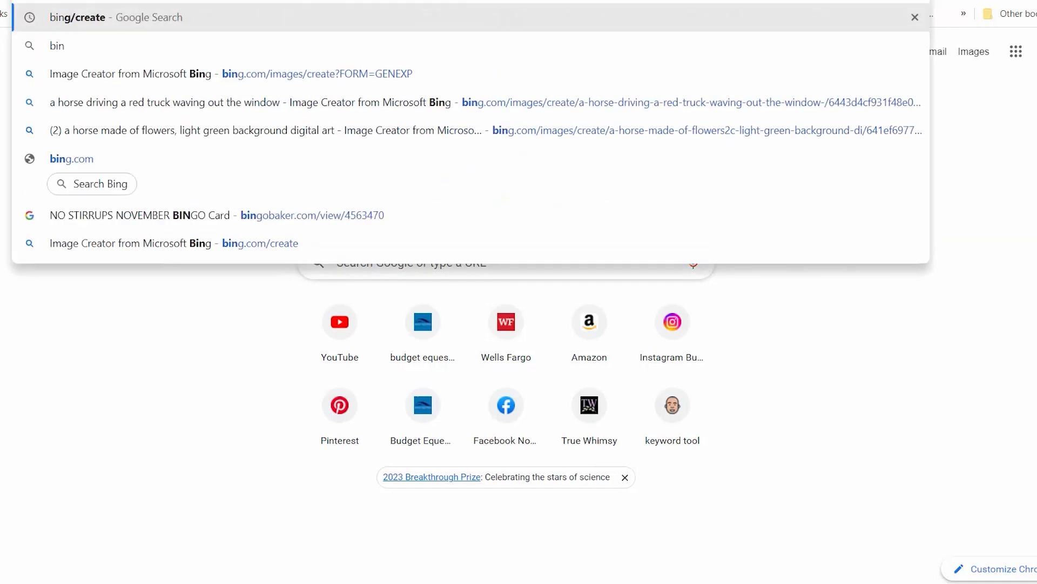
{"action": "type", "text": "/"}
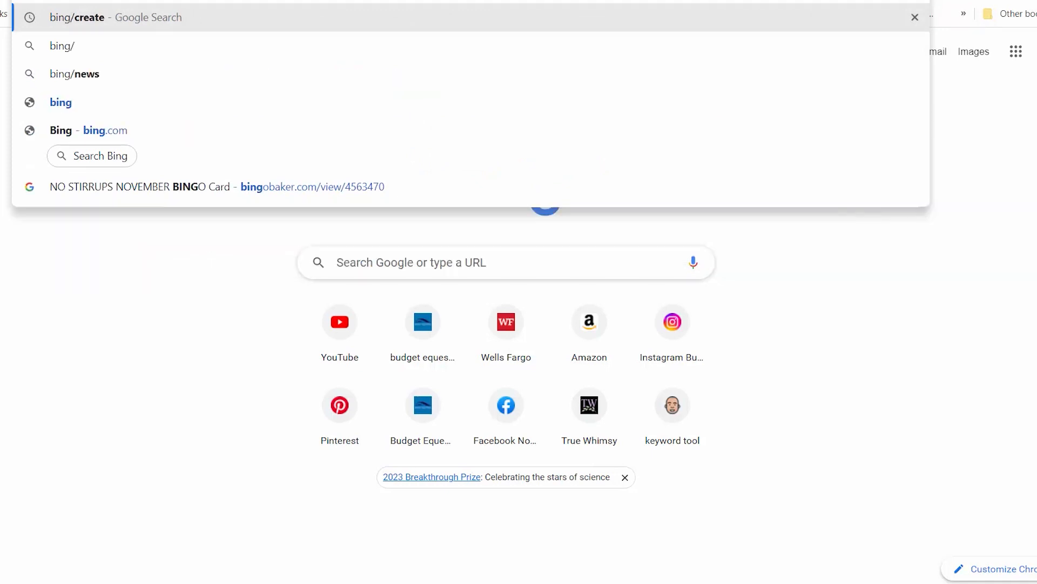
{"action": "type", "text": "c"}
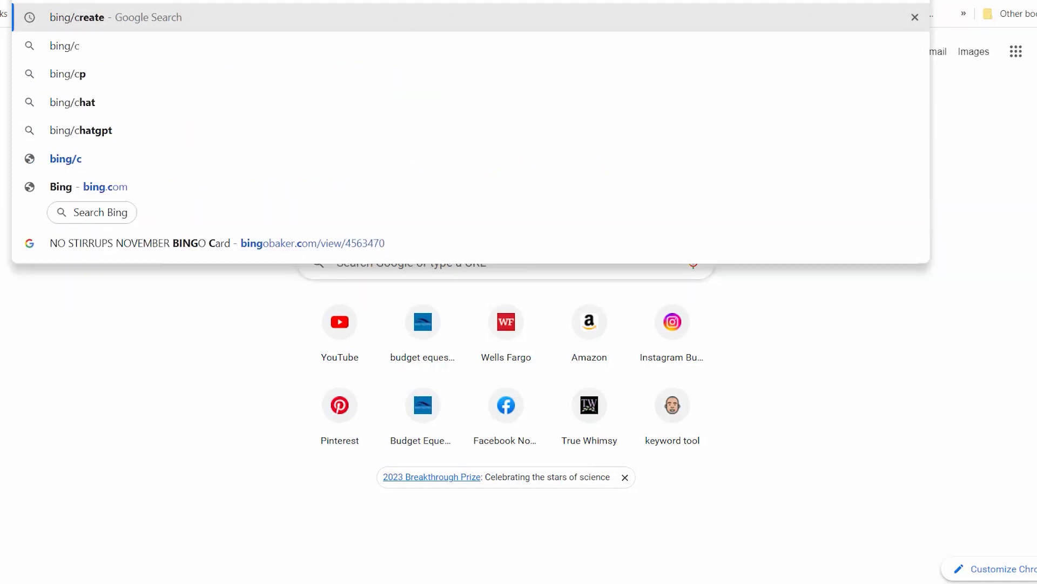
{"action": "type", "text": "reate"}
{"action": "key", "text": "Return"}
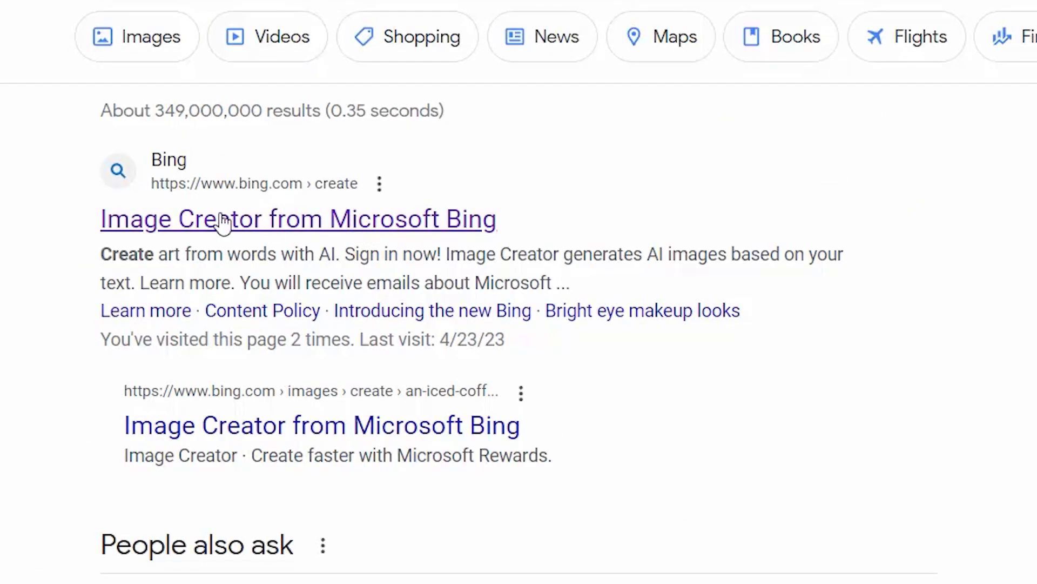
Open the Image Creator from Microsoft Bing result and browse the Explore ideas gallery
{"action": "left_click", "coordinate": [397, 225]}
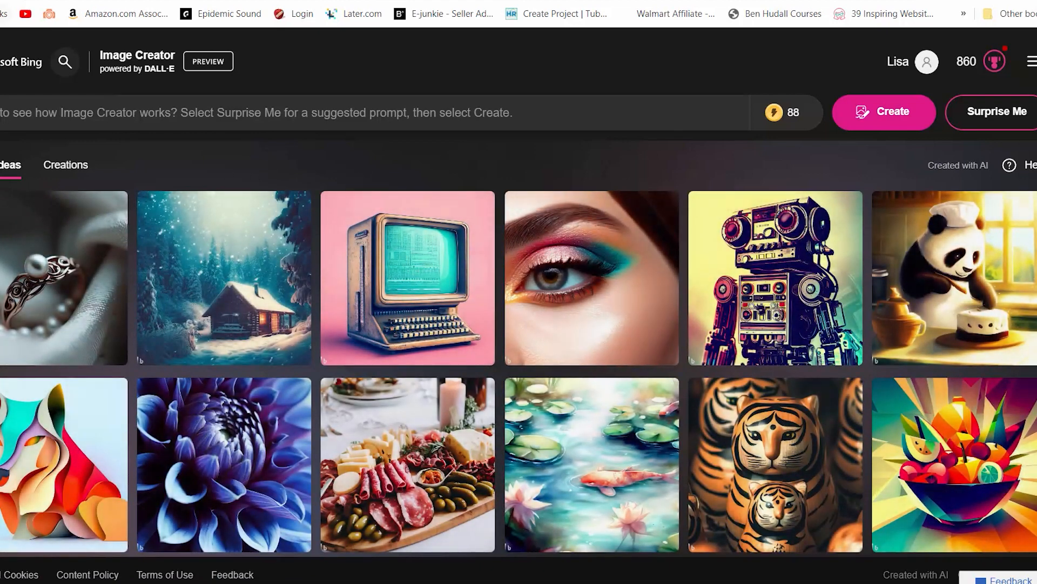
{"action": "left_click", "coordinate": [486, 128]}
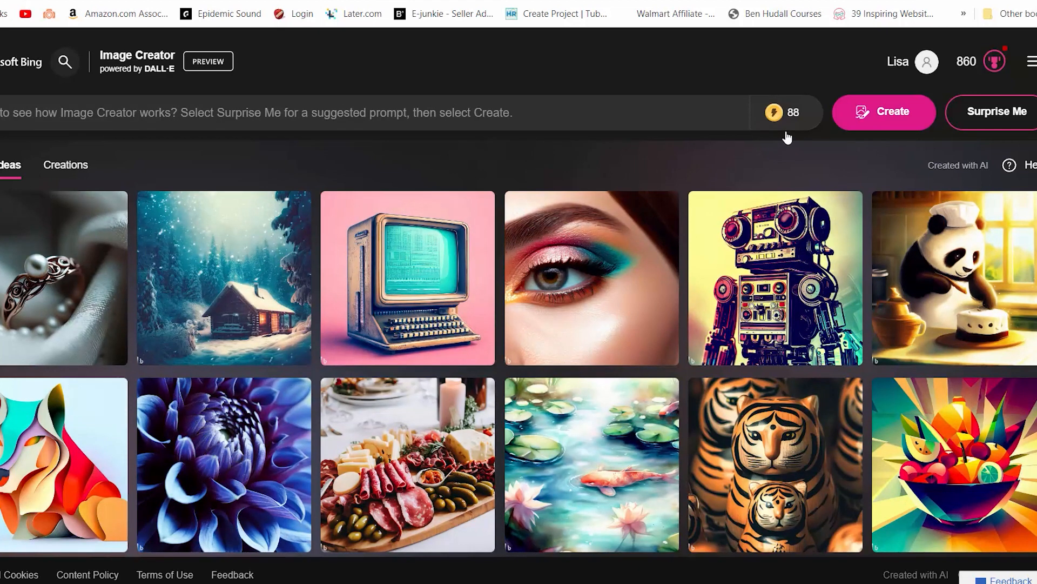
{"action": "mouse_move", "coordinate": [784, 113]}
{"action": "scroll", "coordinate": [702, 244], "scroll_direction": "down", "scroll_amount": 5}
{"action": "scroll", "coordinate": [709, 291], "scroll_direction": "down", "scroll_amount": 4}
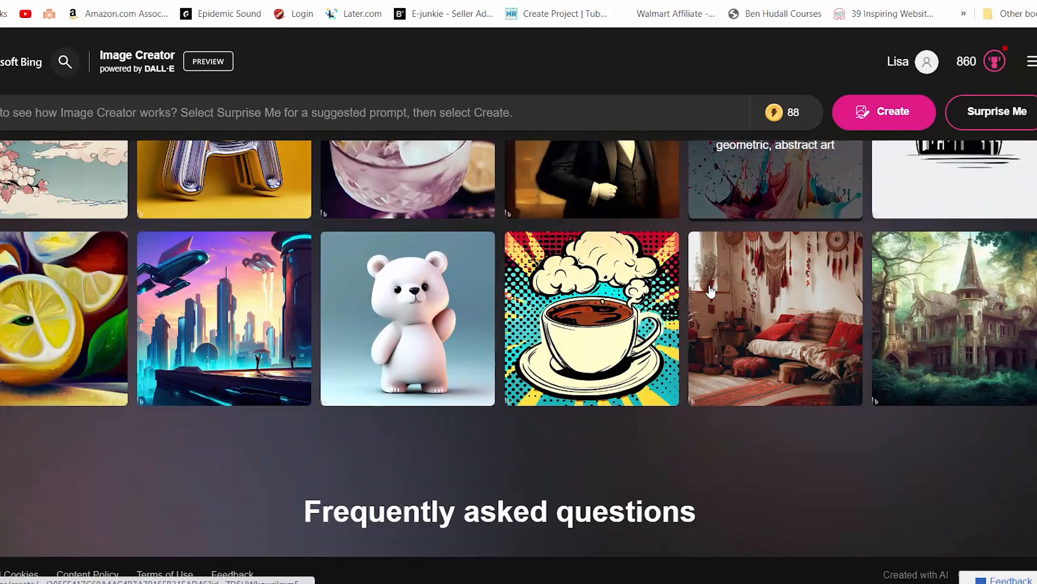
{"action": "scroll", "coordinate": [706, 289], "scroll_direction": "up", "scroll_amount": 8}
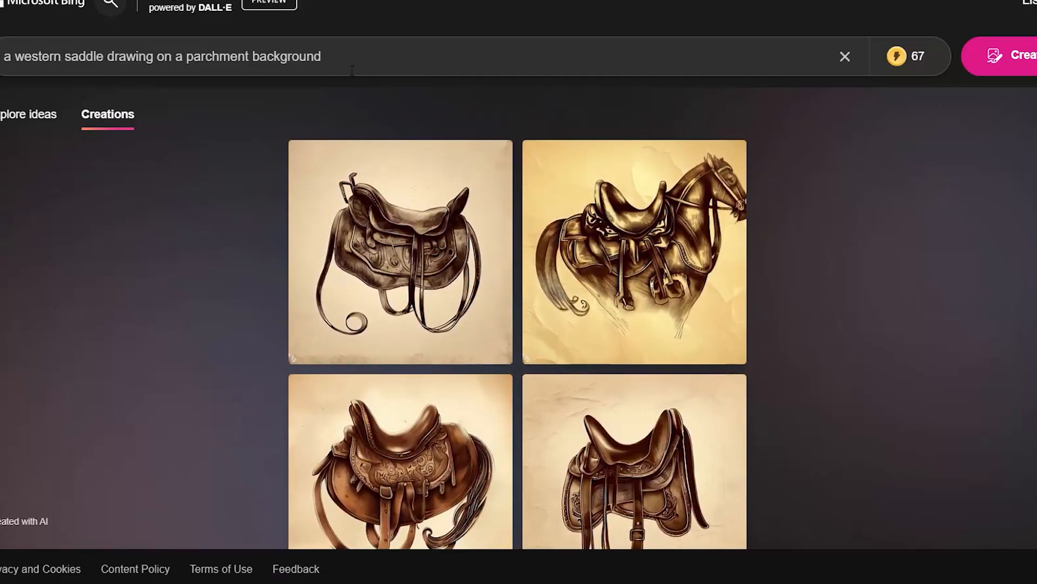
Replace the prompt with "horse hooves drawing on parchment" and generate images
{"action": "key", "text": "ctrl+a"}
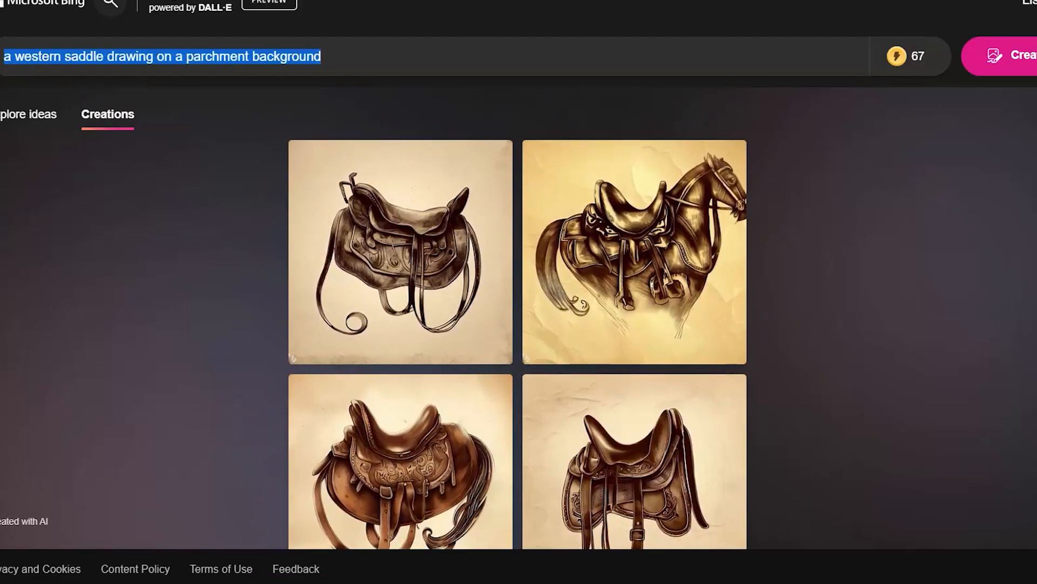
{"action": "type", "text": "horse hooves drawing on parchment"}
{"action": "key", "text": "Return"}
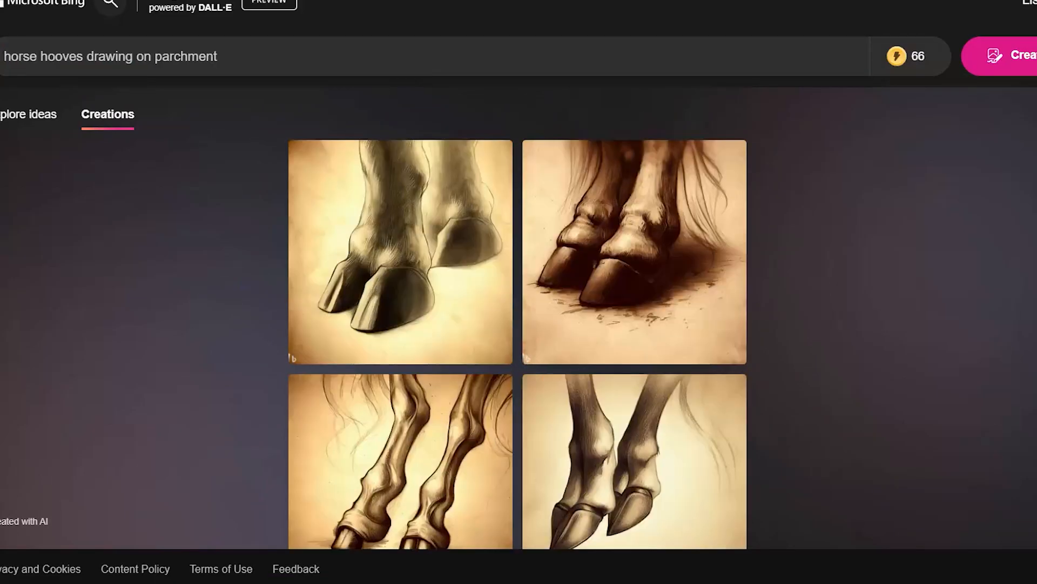
Open the first hooves image and page through the generated set
{"action": "scroll", "coordinate": [204, 267], "scroll_direction": "down", "scroll_amount": 1}
{"action": "left_click", "coordinate": [407, 266]}
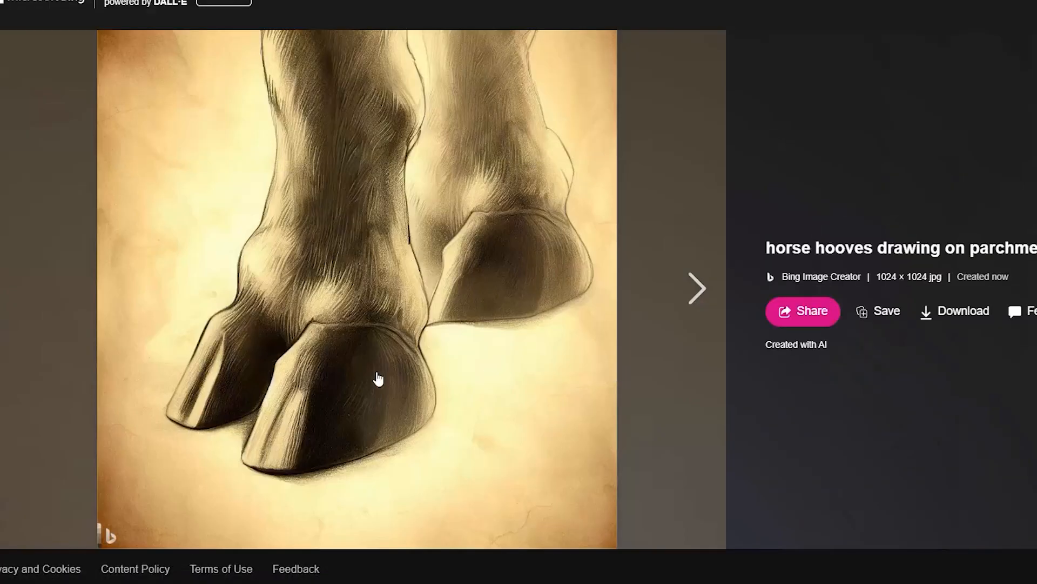
{"action": "left_click", "coordinate": [691, 297]}
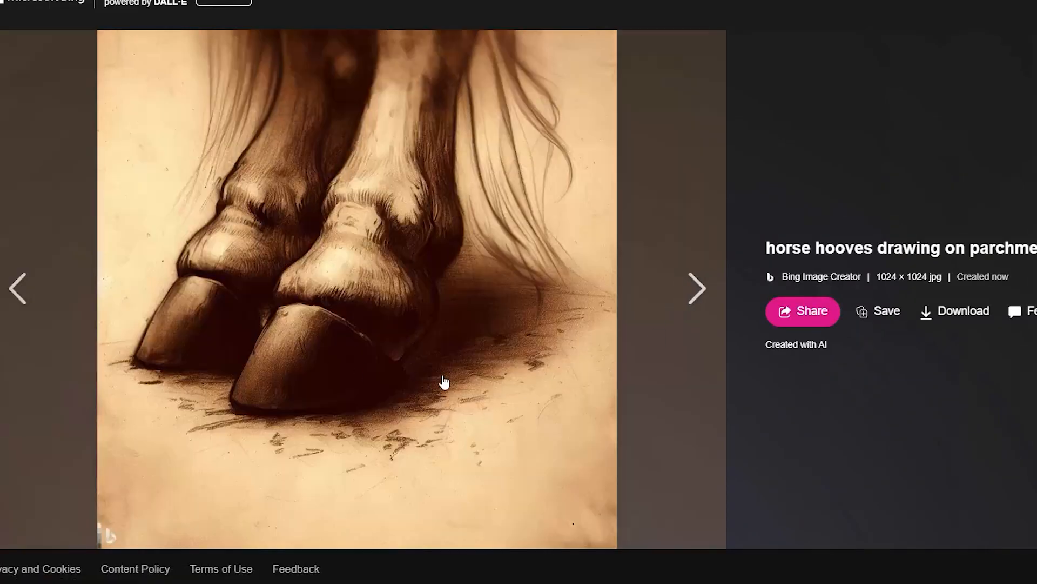
{"action": "left_click", "coordinate": [691, 294]}
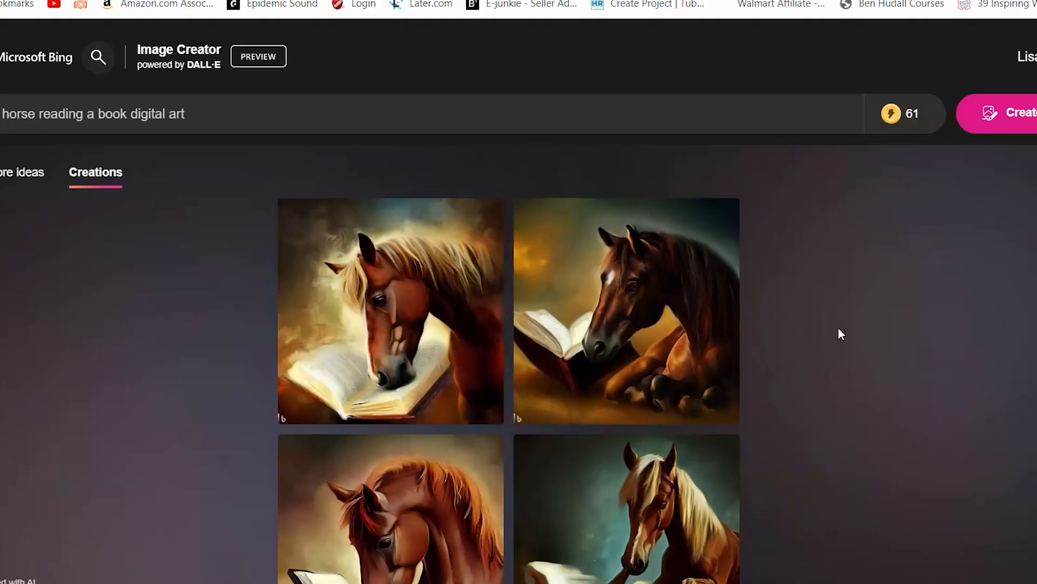
Enter the prompt "snaffle bit for a horse drawing on parchement" and generate images
{"action": "scroll", "coordinate": [667, 371], "scroll_direction": "down", "scroll_amount": 1}
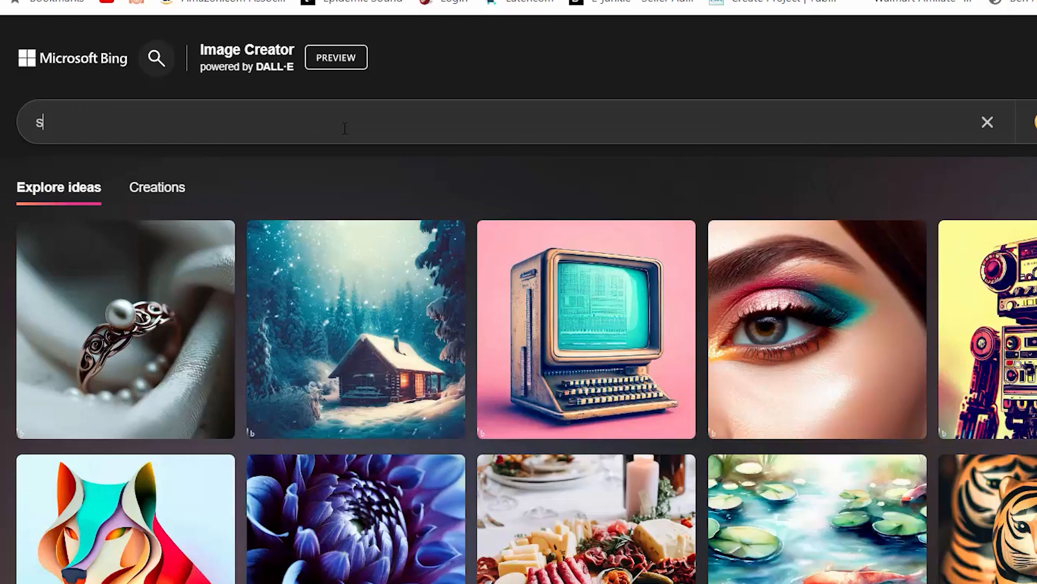
{"action": "type", "text": "naffle "}
{"action": "type", "text": "bit"}
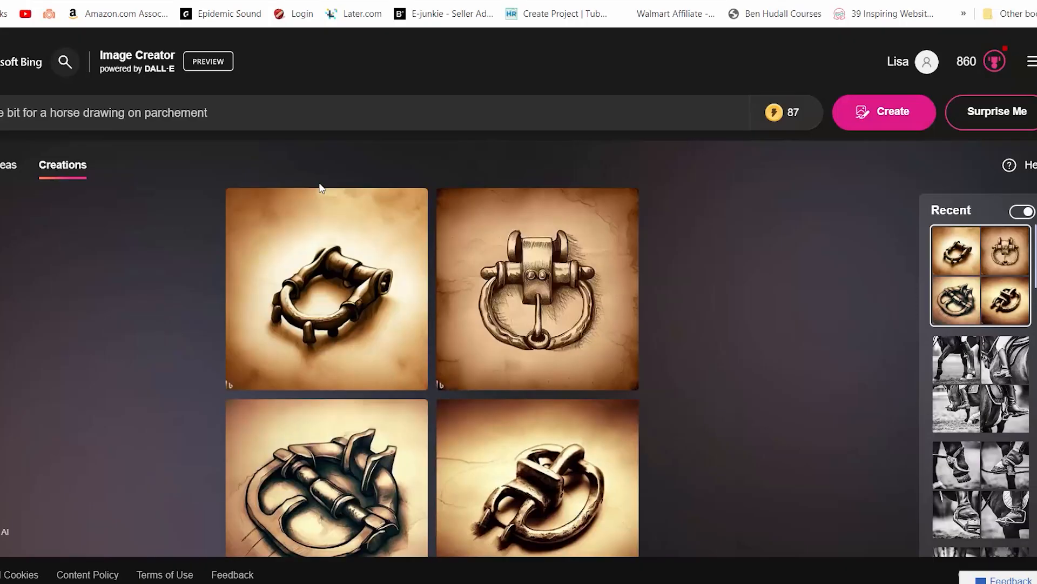
{"action": "scroll", "coordinate": [723, 294], "scroll_direction": "down", "scroll_amount": 1}
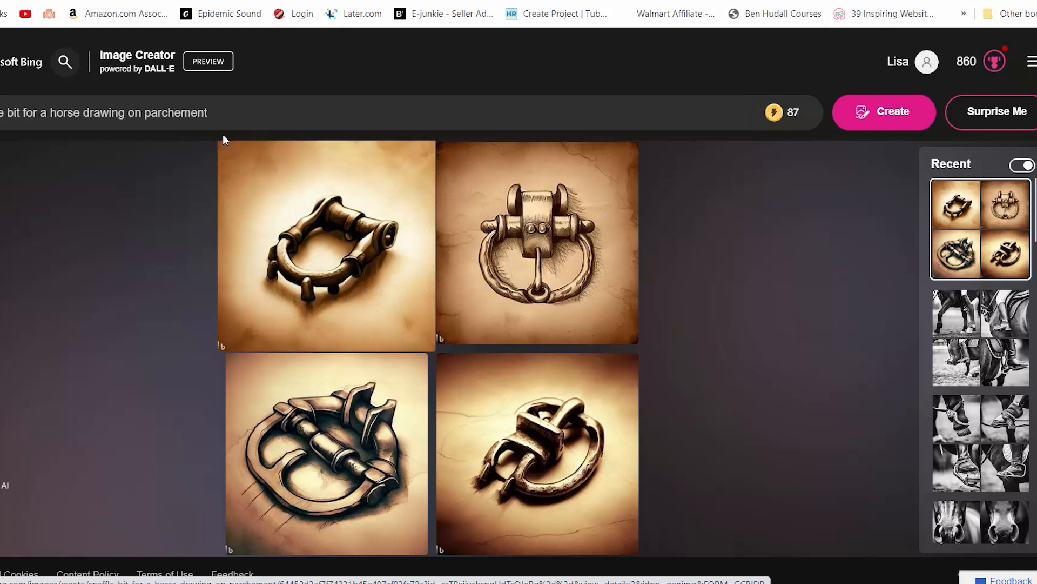
Rewrite the prompt as "backgroundhorse bit drawing on parchment" and generate new images
{"action": "double_click", "coordinate": [226, 112]}
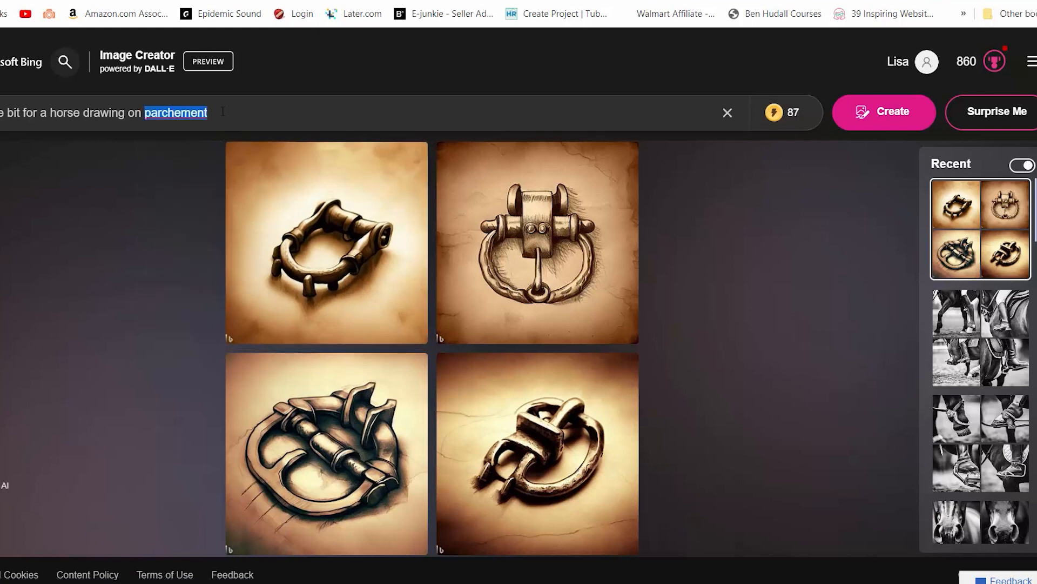
{"action": "left_click_drag", "start_coordinate": [184, 113], "coordinate": [41, 114]}
{"action": "left_click_drag", "start_coordinate": [231, 116], "coordinate": [3, 114]}
{"action": "key", "text": "BackSpace"}
{"action": "type", "text": "bit d"}
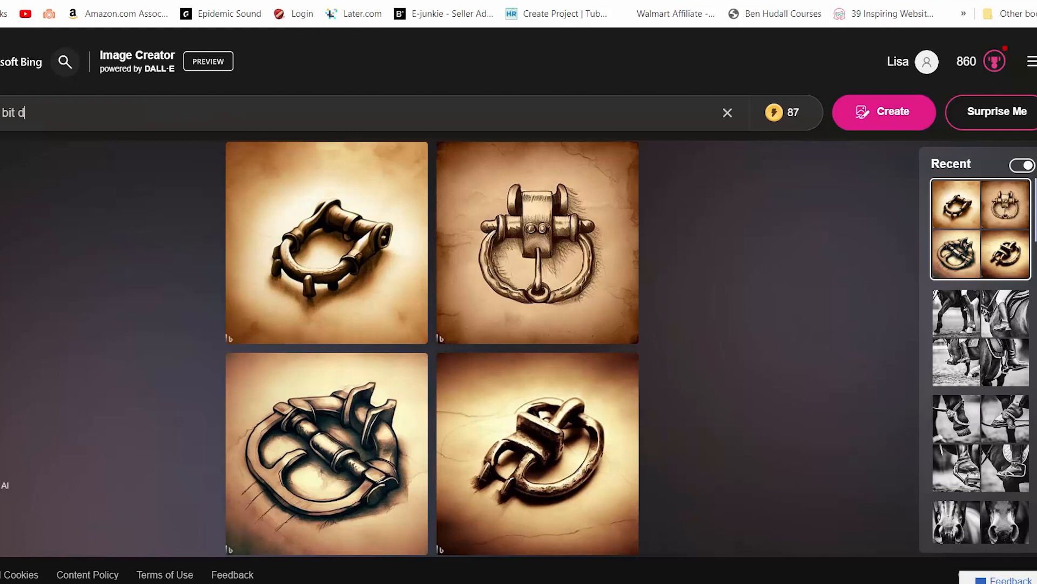
{"action": "type", "text": "rawing on parchment"}
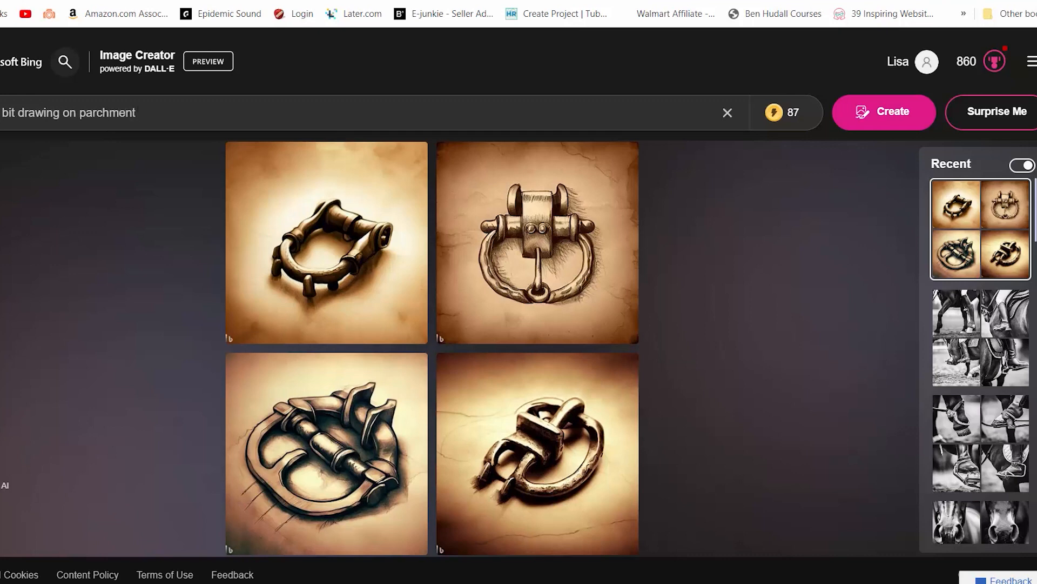
{"action": "type", "text": "backgroun"}
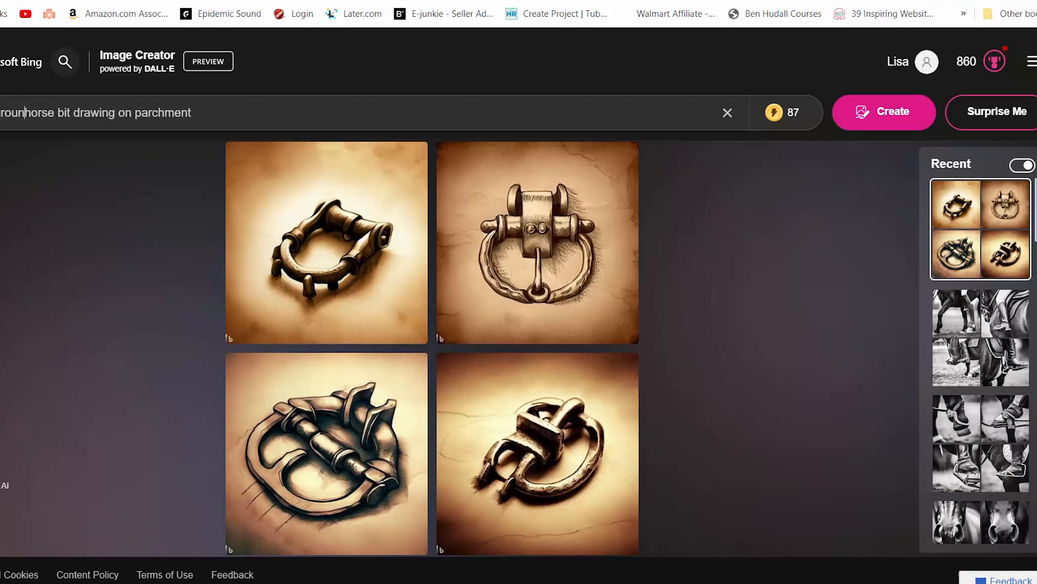
{"action": "type", "text": "d"}
{"action": "key", "text": "Return"}
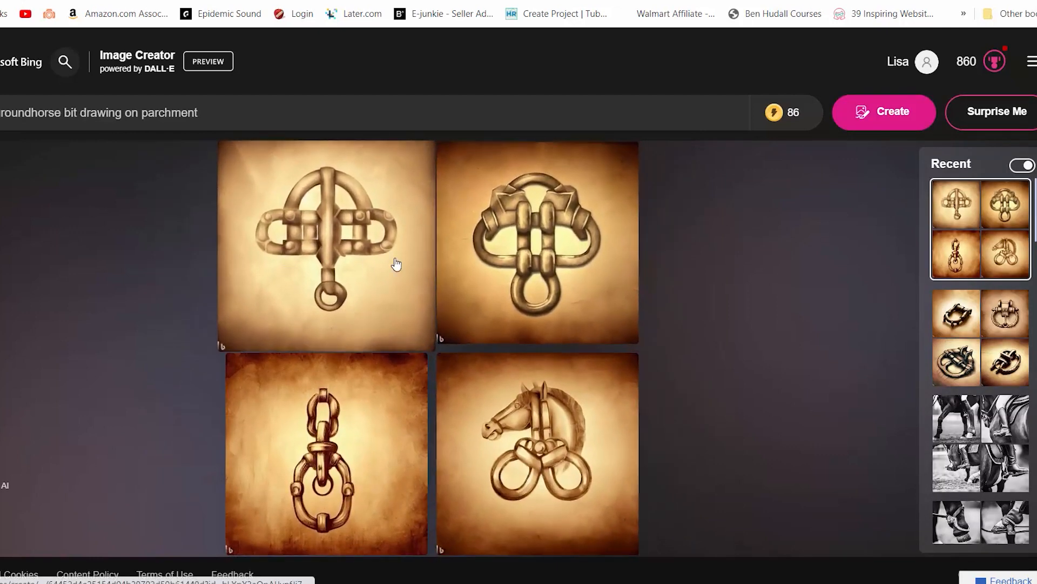
Open the first horse bit image and page through the set
{"action": "left_click", "coordinate": [396, 264]}
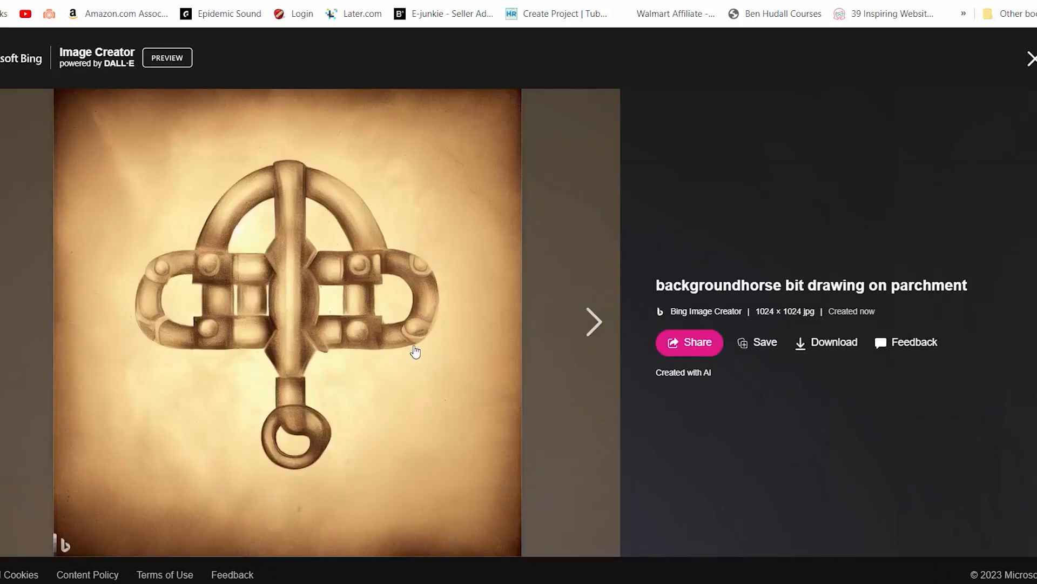
{"action": "left_click", "coordinate": [587, 324]}
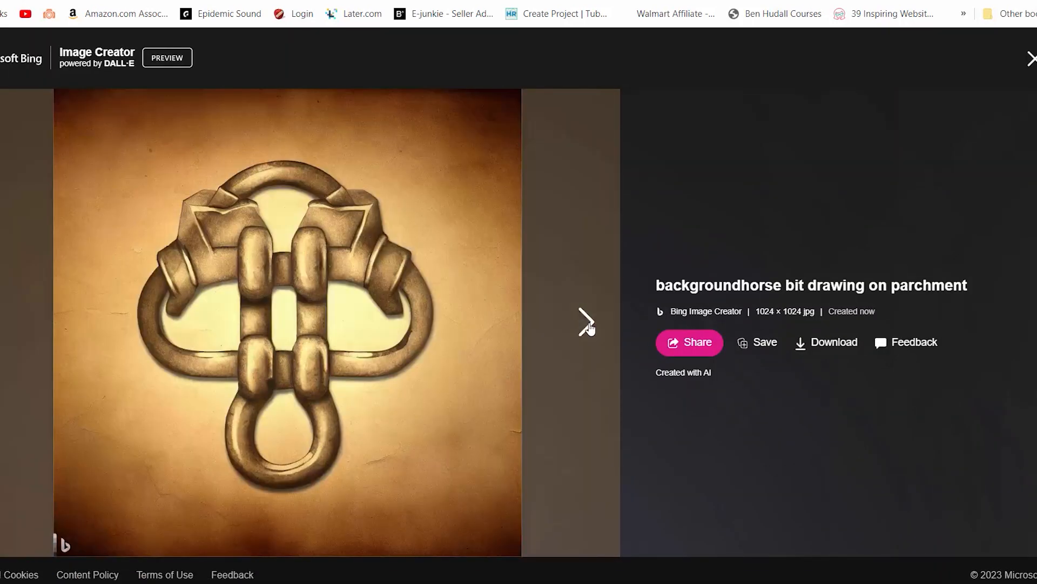
{"action": "left_click", "coordinate": [588, 325]}
{"action": "left_click", "coordinate": [589, 327]}
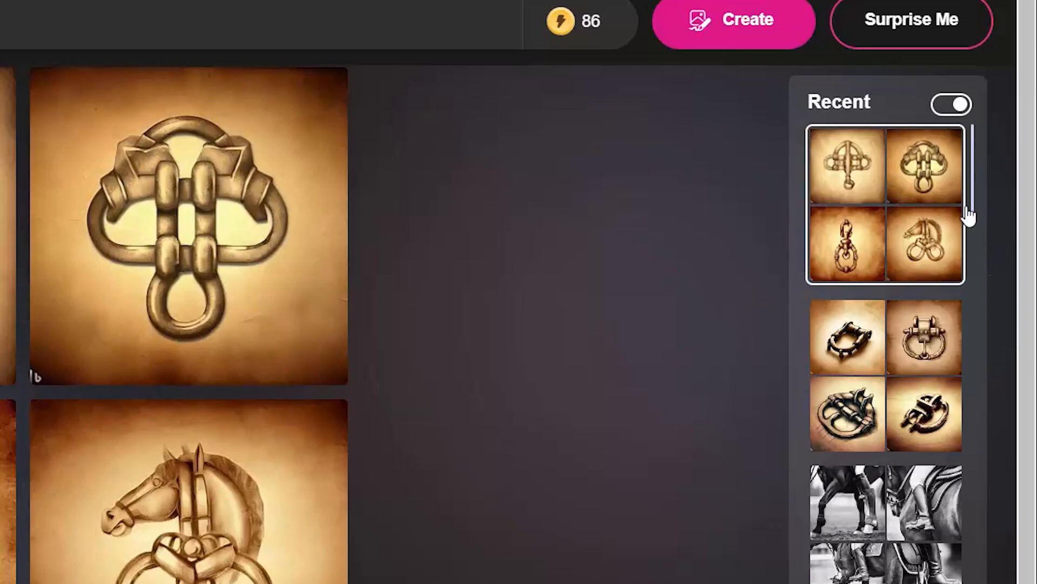
Open the earlier horse muzzle close-up creations from the Recent list and page through the images
{"action": "scroll", "coordinate": [995, 257], "scroll_direction": "down", "scroll_amount": 3}
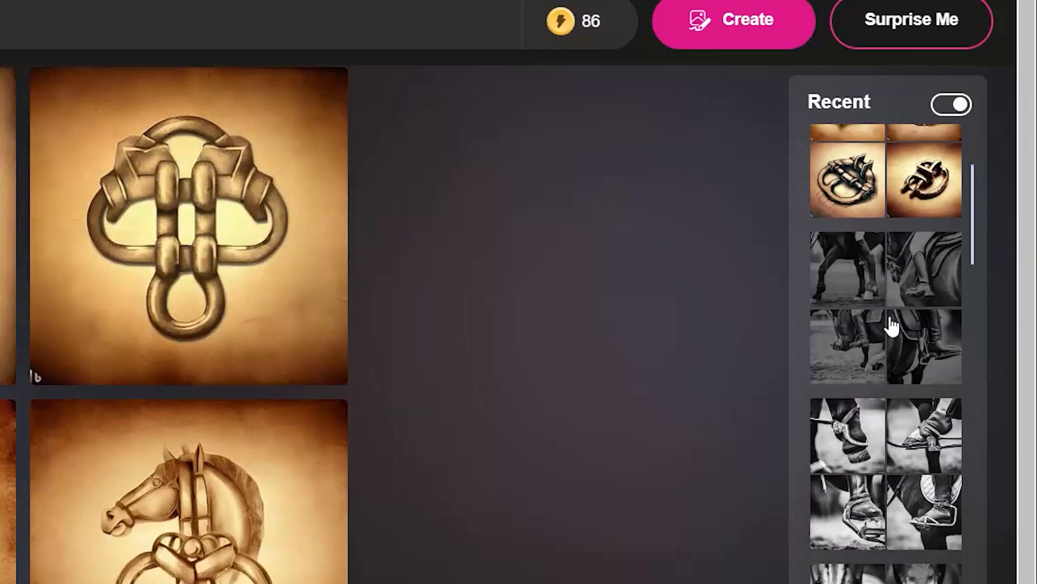
{"action": "scroll", "coordinate": [918, 319], "scroll_direction": "down", "scroll_amount": 2}
{"action": "scroll", "coordinate": [897, 324], "scroll_direction": "down", "scroll_amount": 4}
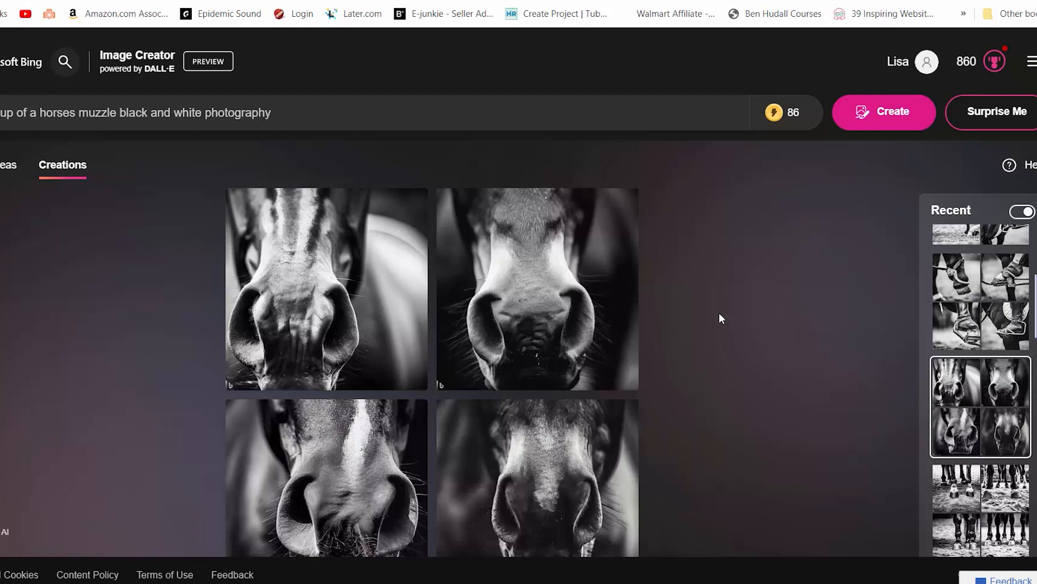
{"action": "left_click", "coordinate": [389, 346]}
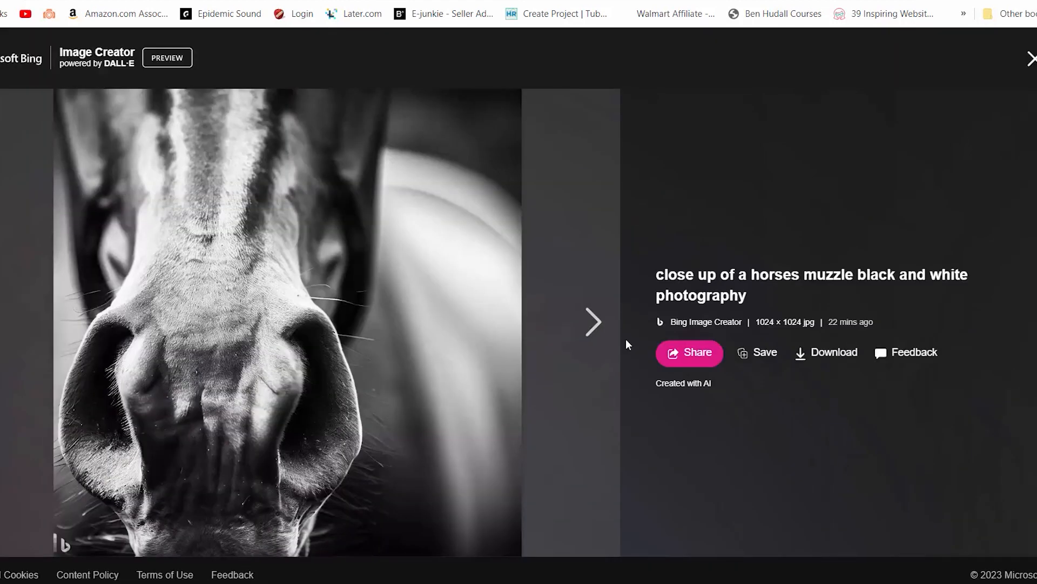
{"action": "left_click", "coordinate": [587, 324]}
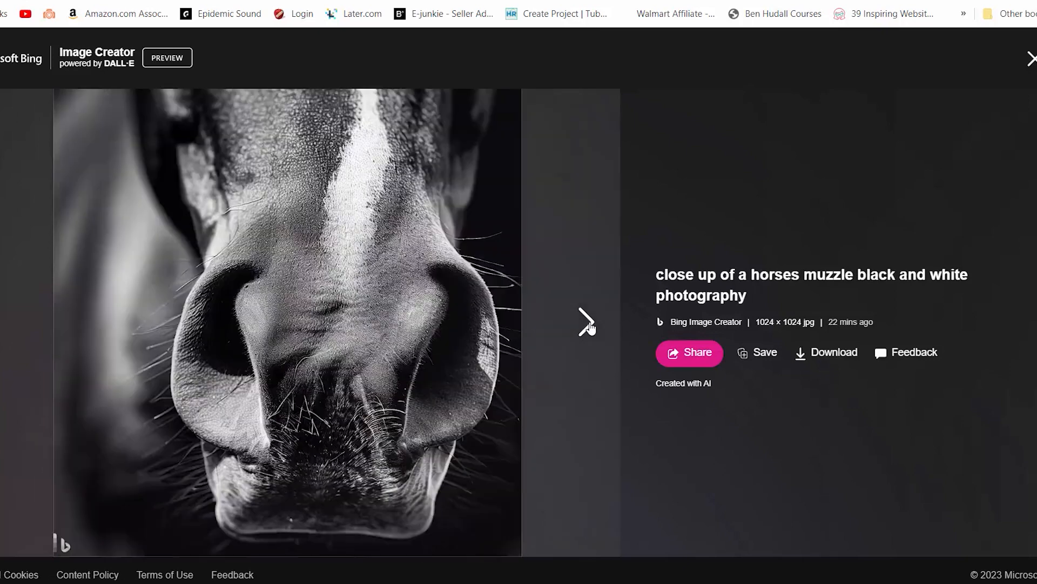
{"action": "left_click", "coordinate": [590, 328]}
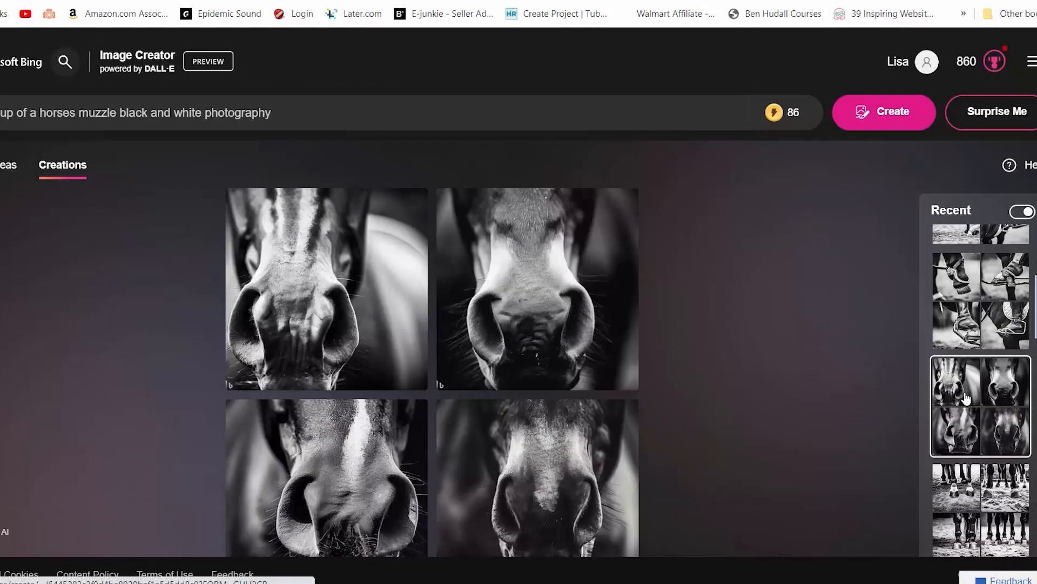
{"action": "scroll", "coordinate": [956, 394], "scroll_direction": "down", "scroll_amount": 3}
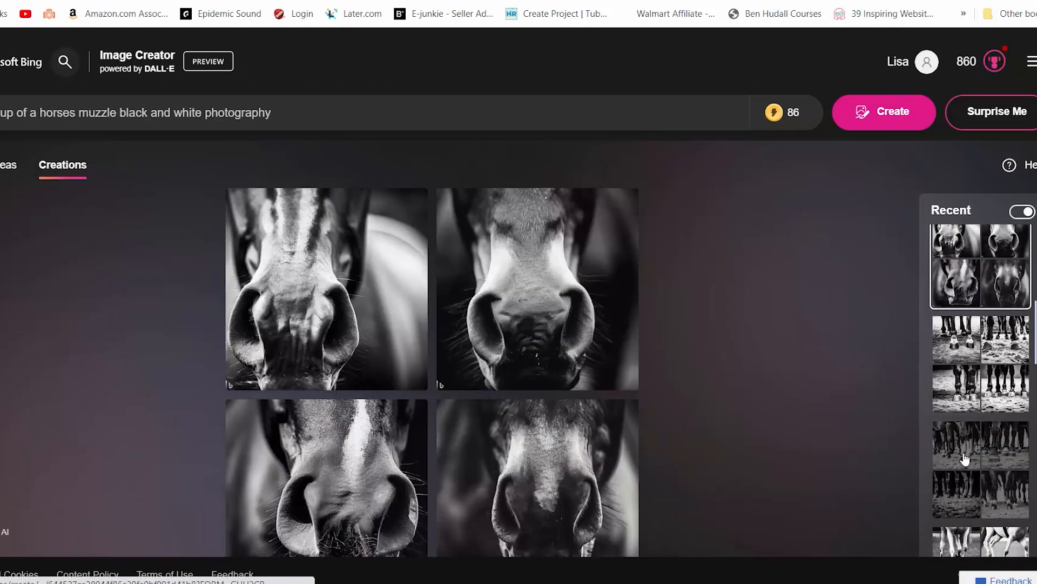
Open the earlier horse front hooves creation from the Recent list and page through its images
{"action": "left_click", "coordinate": [965, 458]}
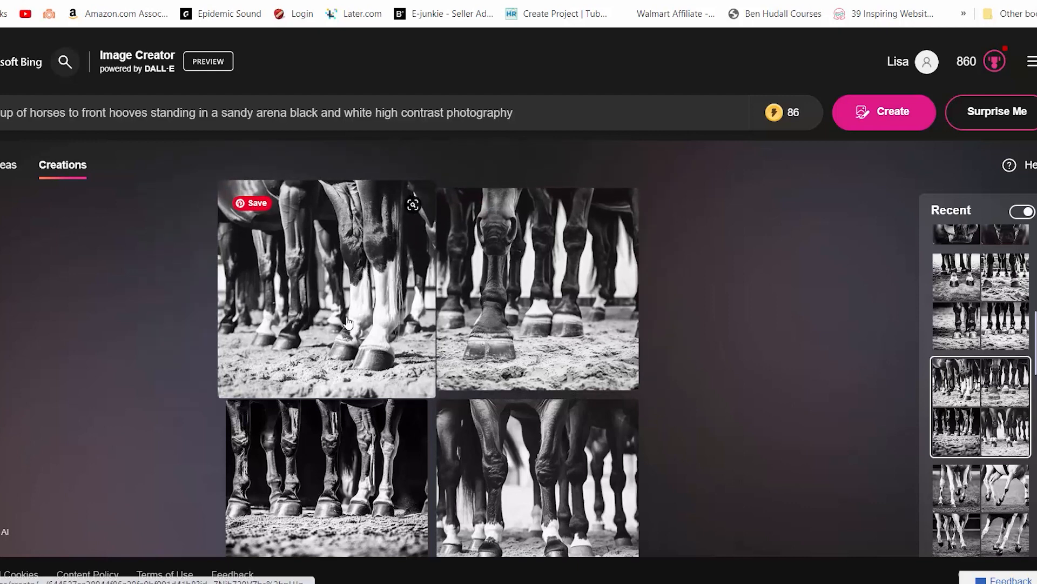
{"action": "left_click", "coordinate": [347, 322]}
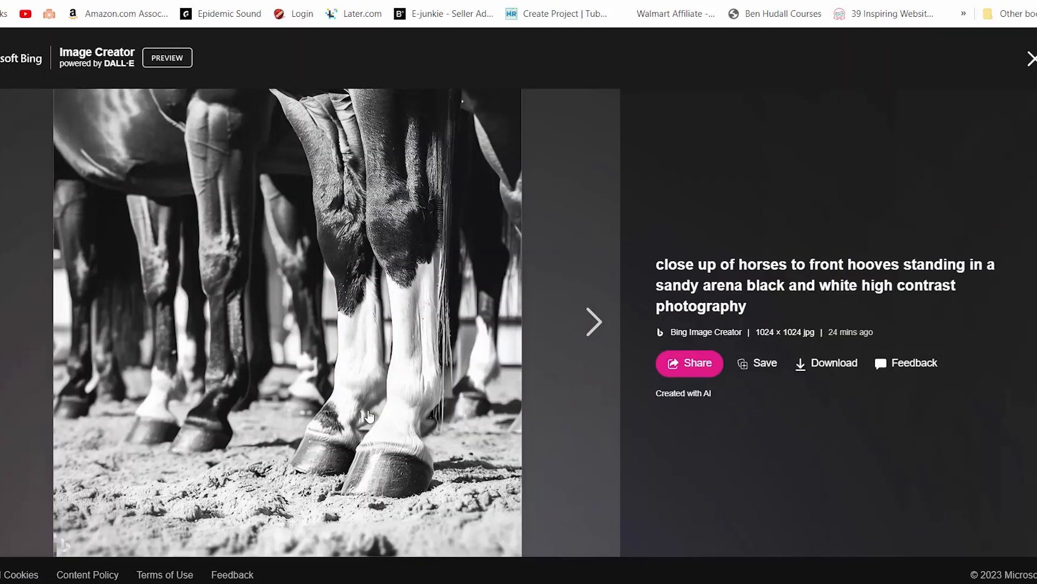
{"action": "left_click", "coordinate": [593, 330]}
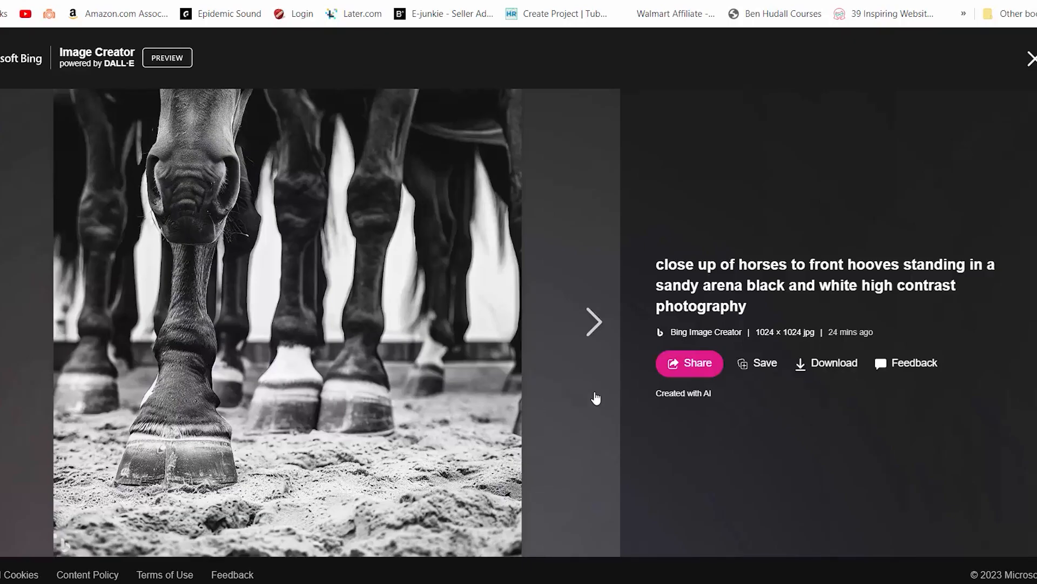
{"action": "left_click", "coordinate": [589, 322]}
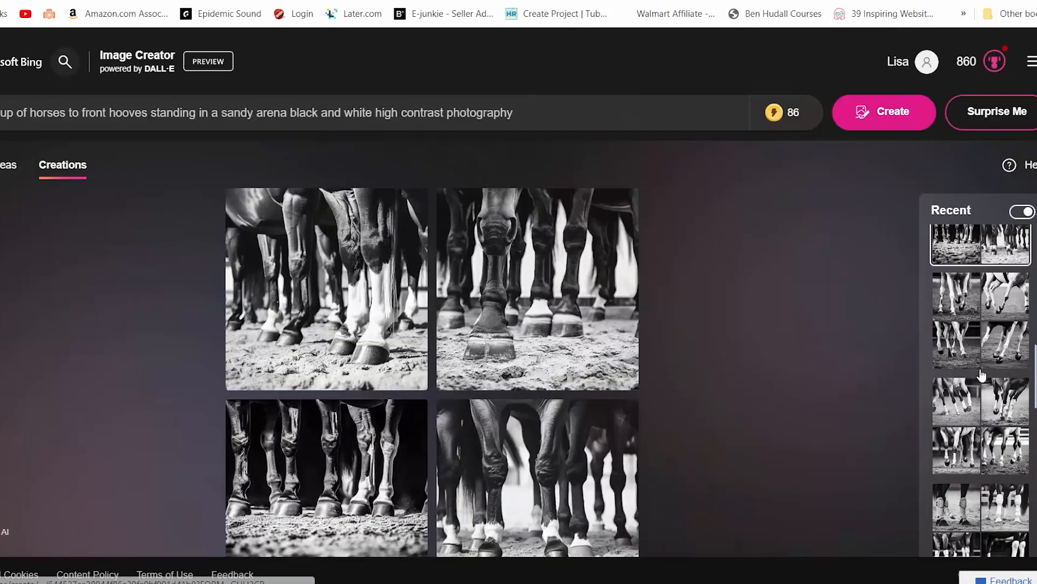
{"action": "scroll", "coordinate": [979, 375], "scroll_direction": "down", "scroll_amount": 1}
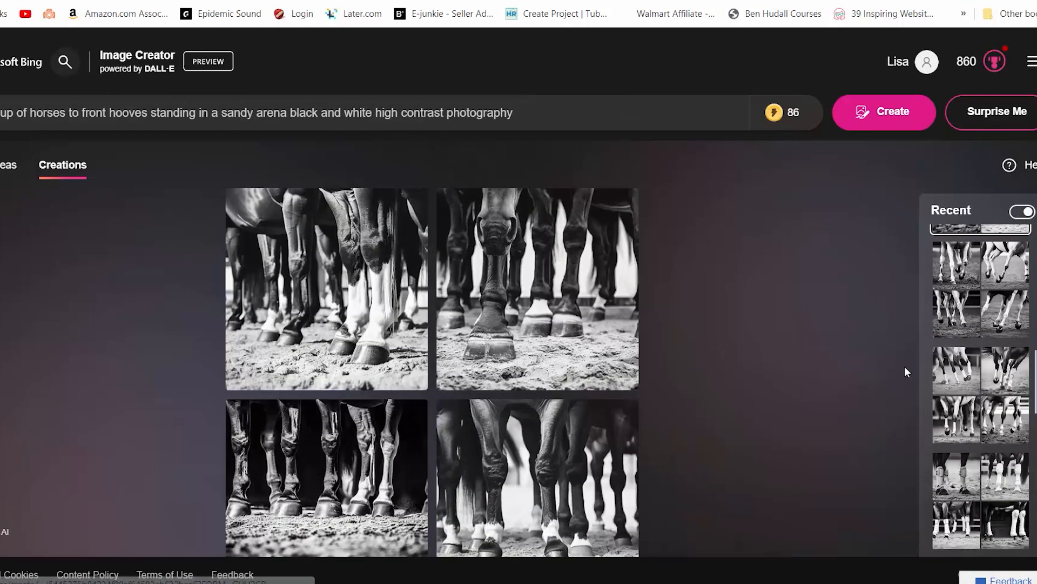
{"action": "scroll", "coordinate": [906, 366], "scroll_direction": "down", "scroll_amount": 1}
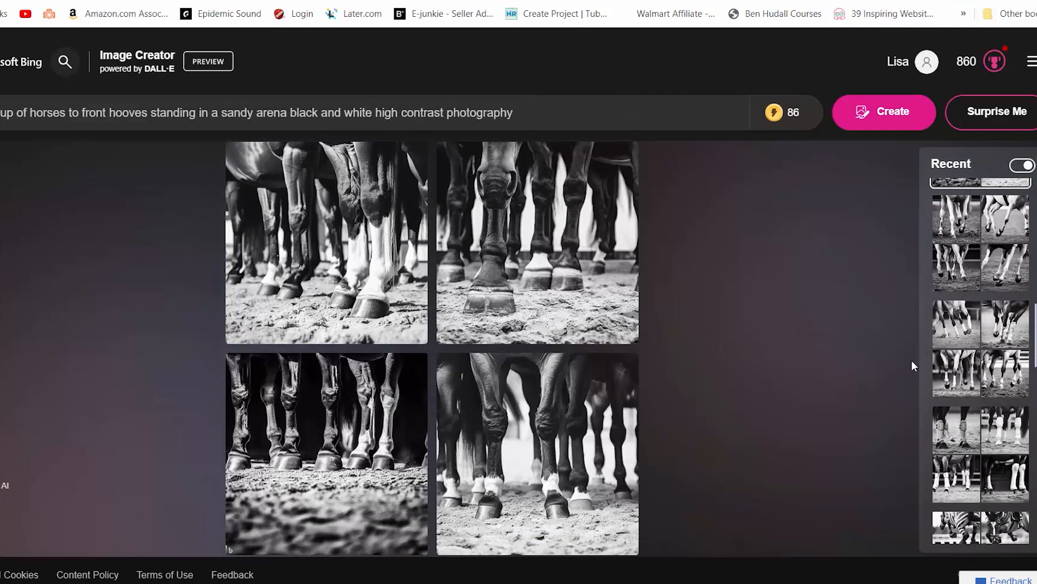
{"action": "scroll", "coordinate": [969, 432], "scroll_direction": "down", "scroll_amount": 4}
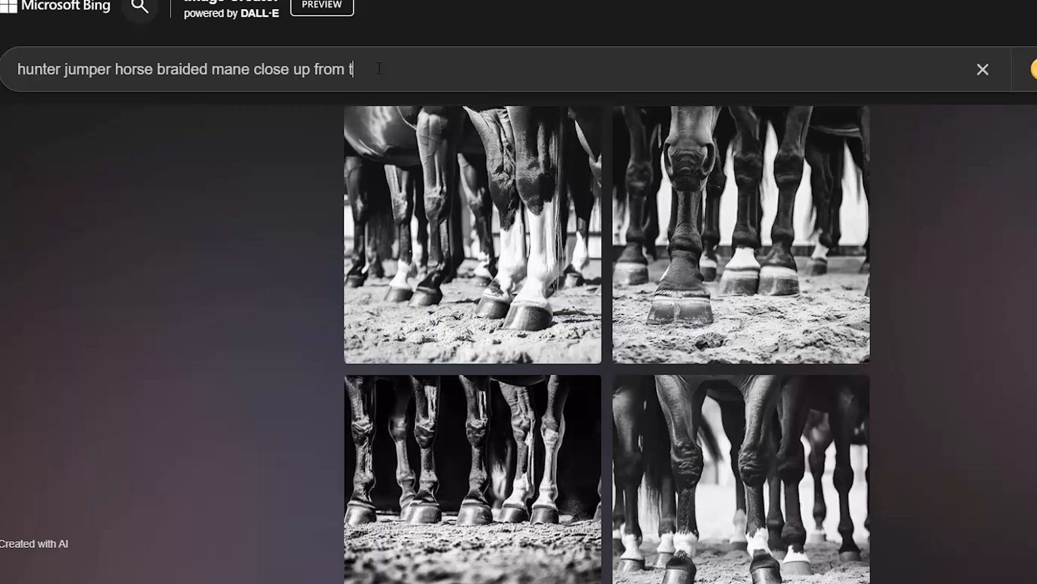
Enter the prompt "hunter jumper horse braided mane close up from top looking down black and white photography" and generate images
{"action": "type", "text": "ooking down"}
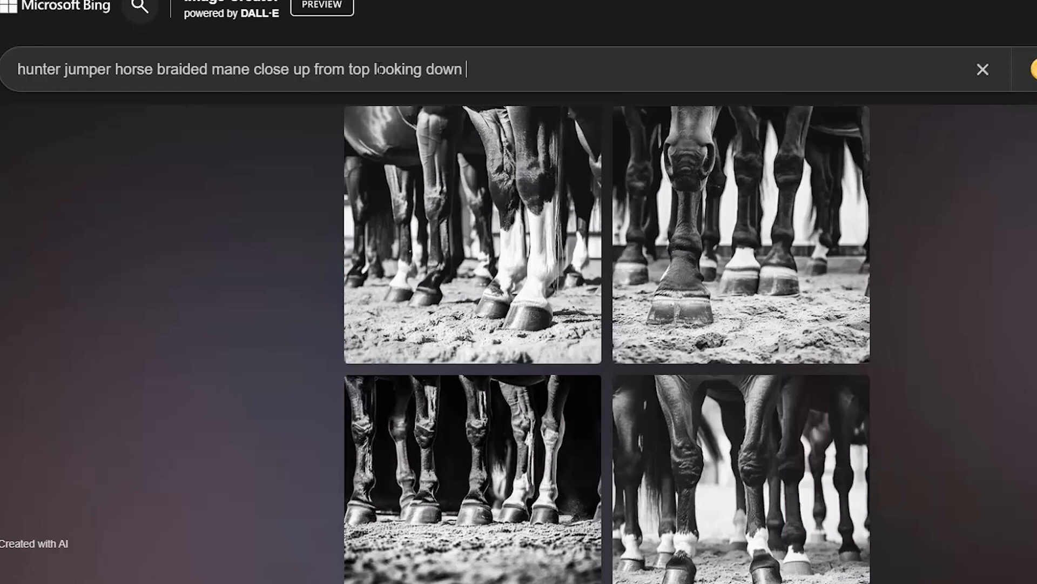
{"action": "type", "text": " black and white pho"}
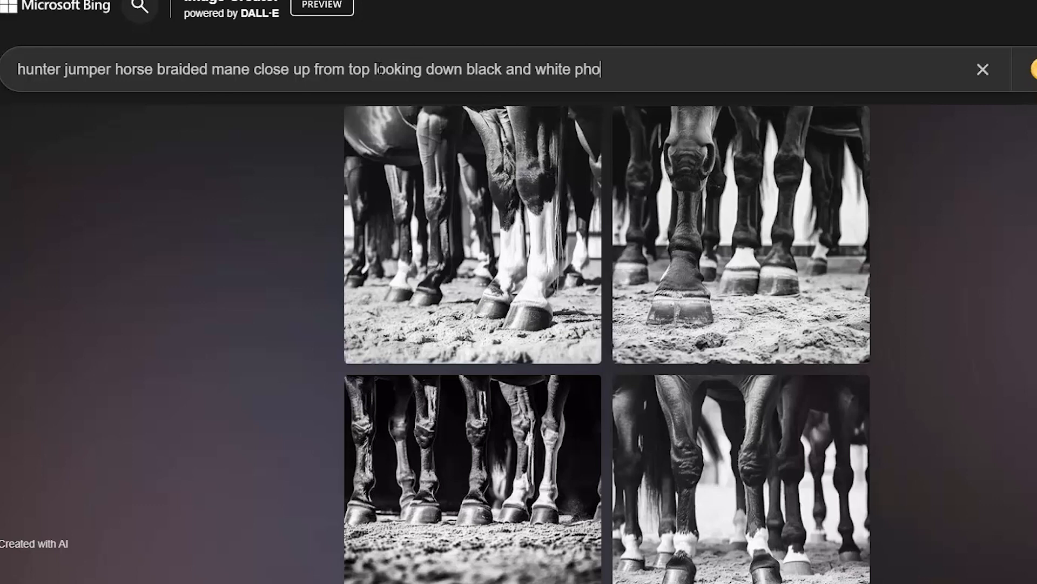
{"action": "type", "text": "tography"}
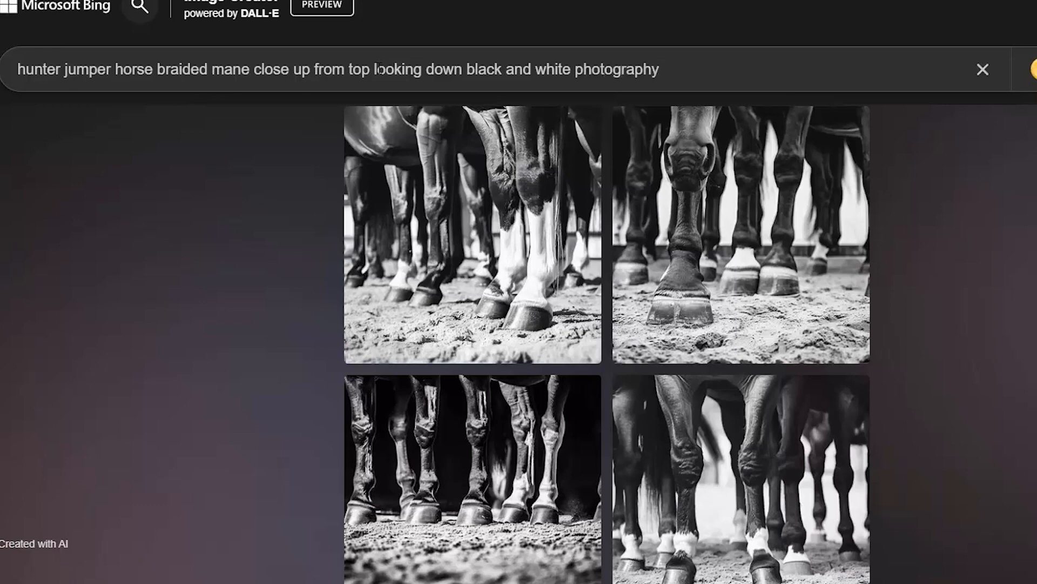
{"action": "key", "text": "Return"}
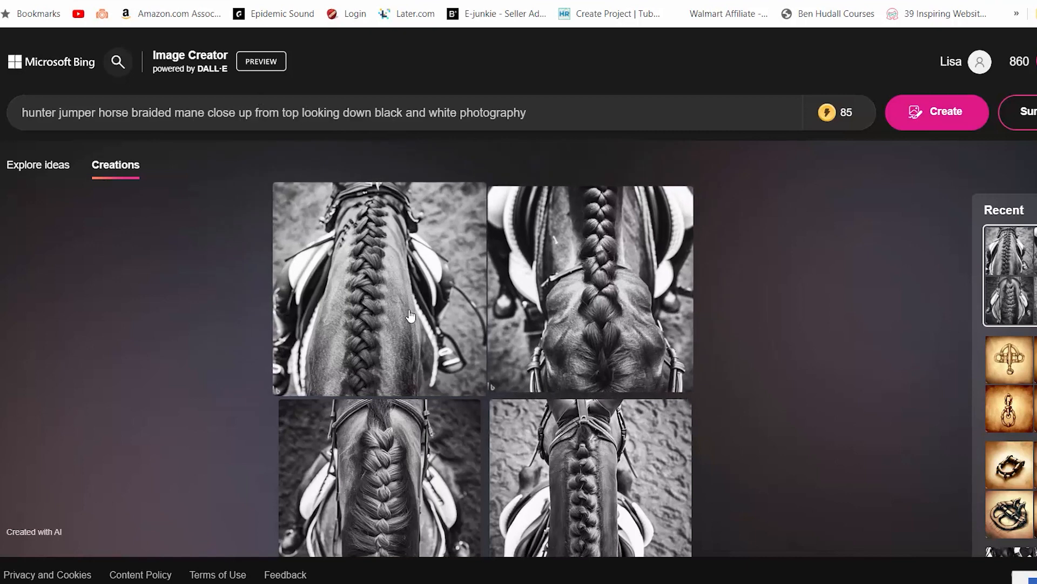
Open the first braided mane image and page through the new set before closing the viewer
{"action": "left_click", "coordinate": [430, 340]}
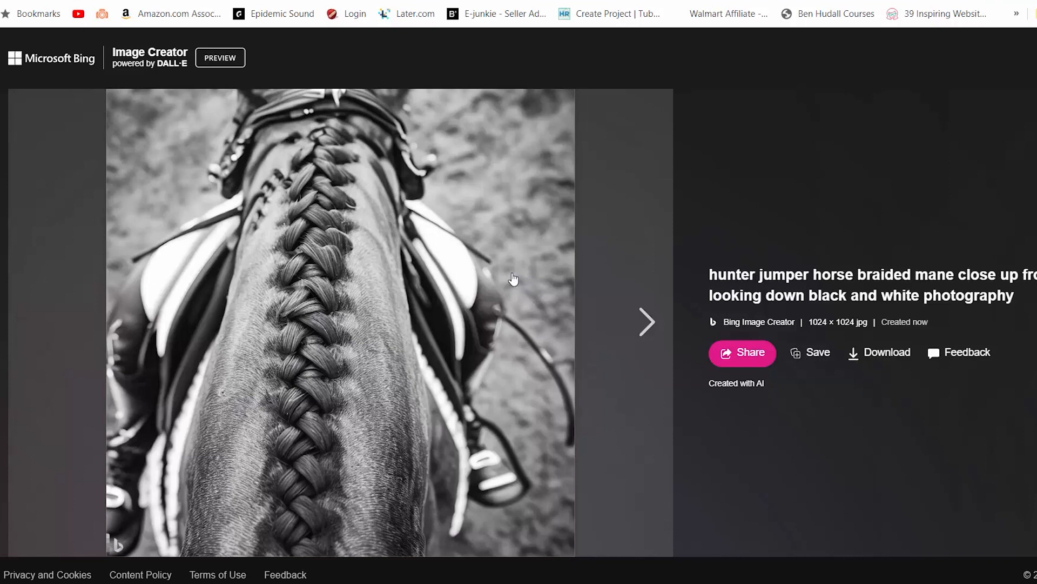
{"action": "left_click", "coordinate": [644, 323]}
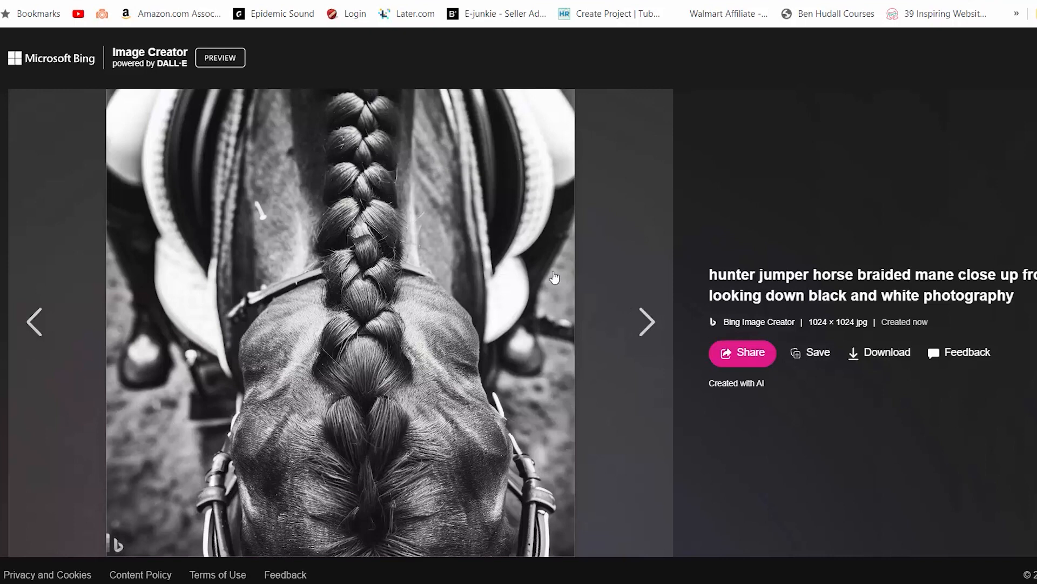
{"action": "left_click", "coordinate": [645, 323]}
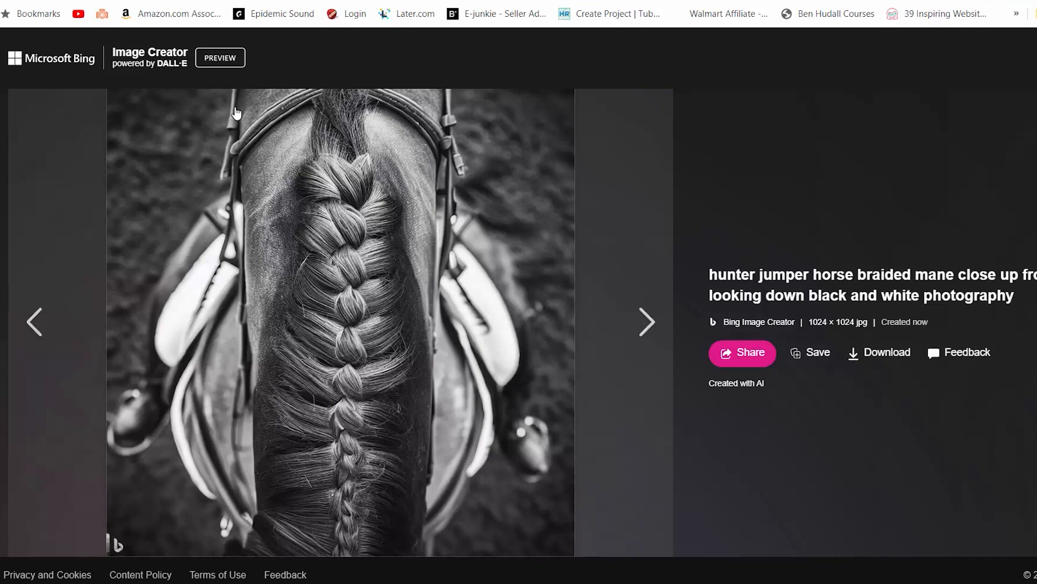
{"action": "left_click", "coordinate": [646, 324]}
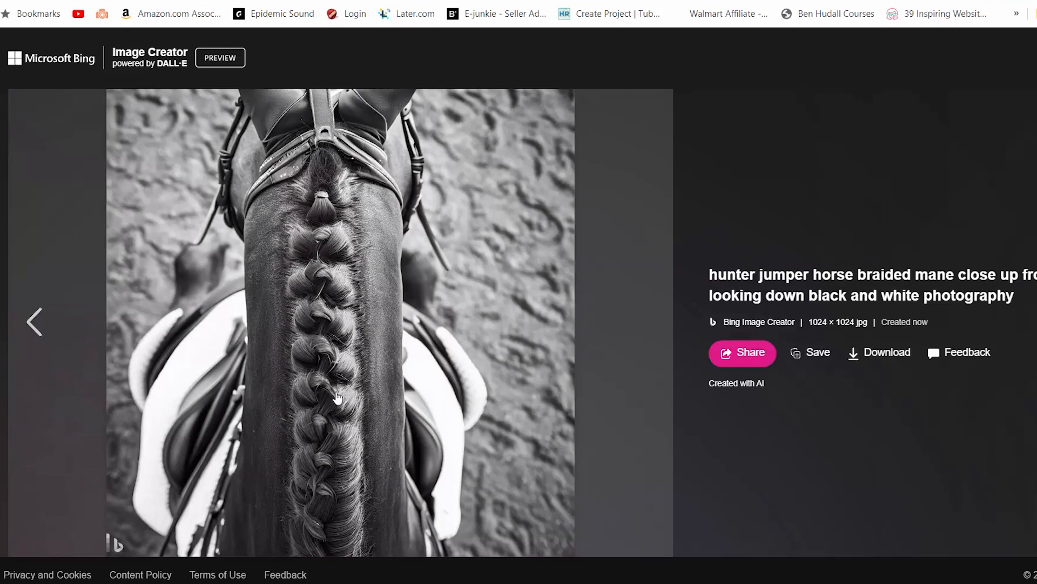
{"action": "left_click", "coordinate": [1034, 88]}
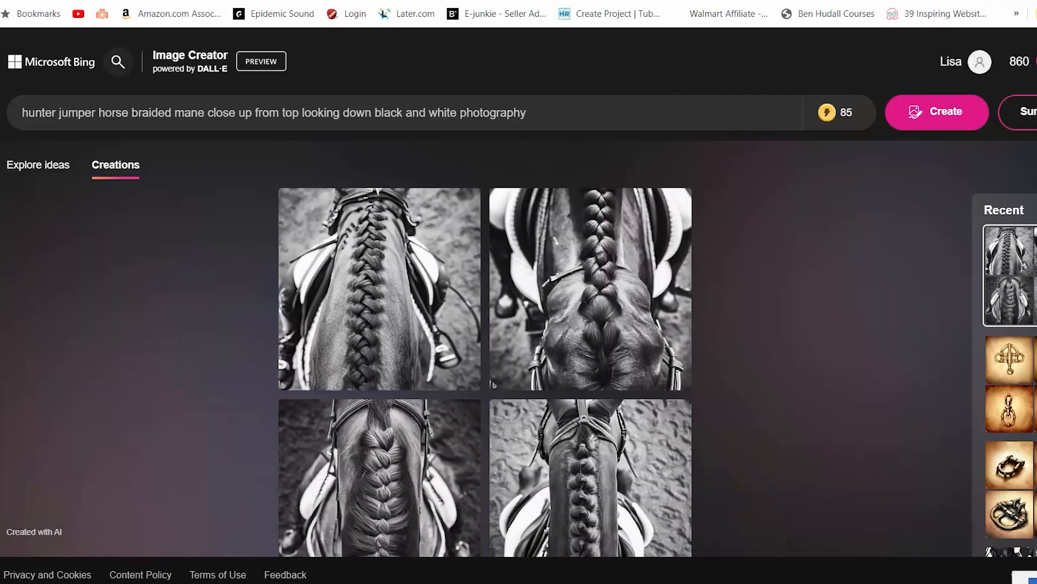
Open the earlier "looking down at a close up of a horses braided mane" creation from Recent and page through its images
{"action": "scroll", "coordinate": [1034, 385], "scroll_direction": "down", "scroll_amount": 3}
{"action": "left_click", "coordinate": [1034, 384]}
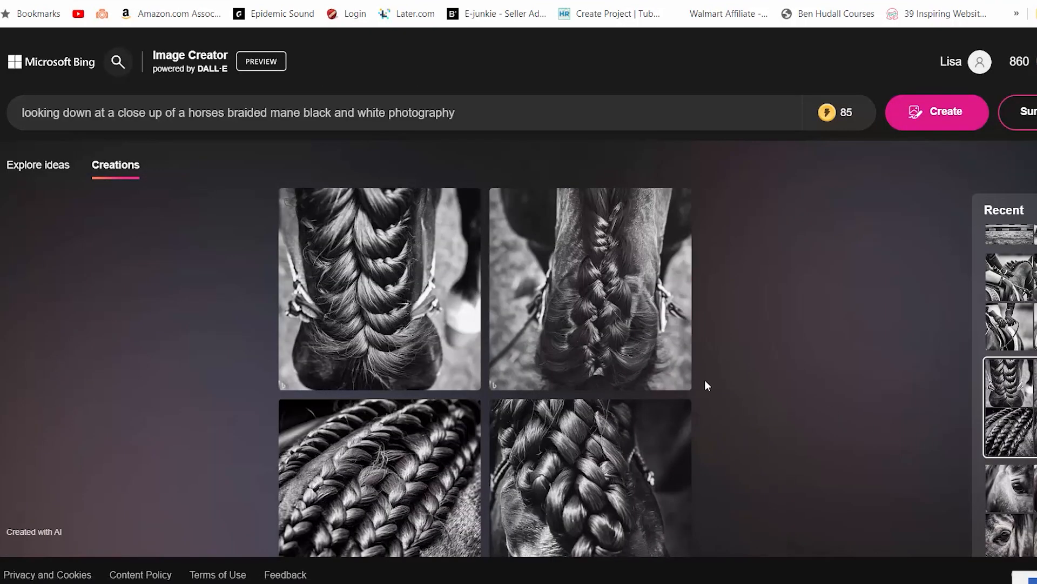
{"action": "left_click", "coordinate": [431, 306]}
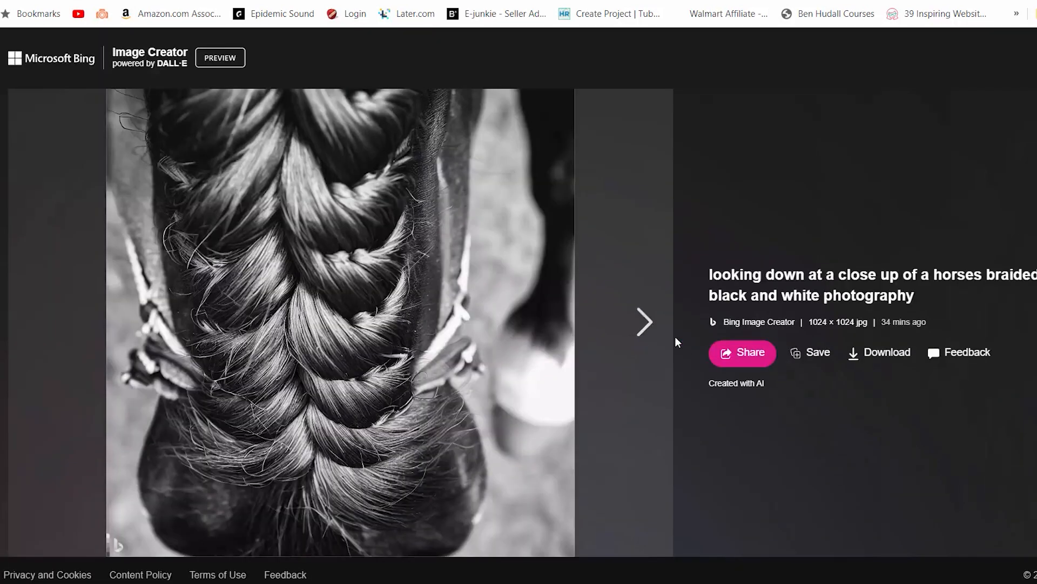
{"action": "left_click", "coordinate": [641, 324]}
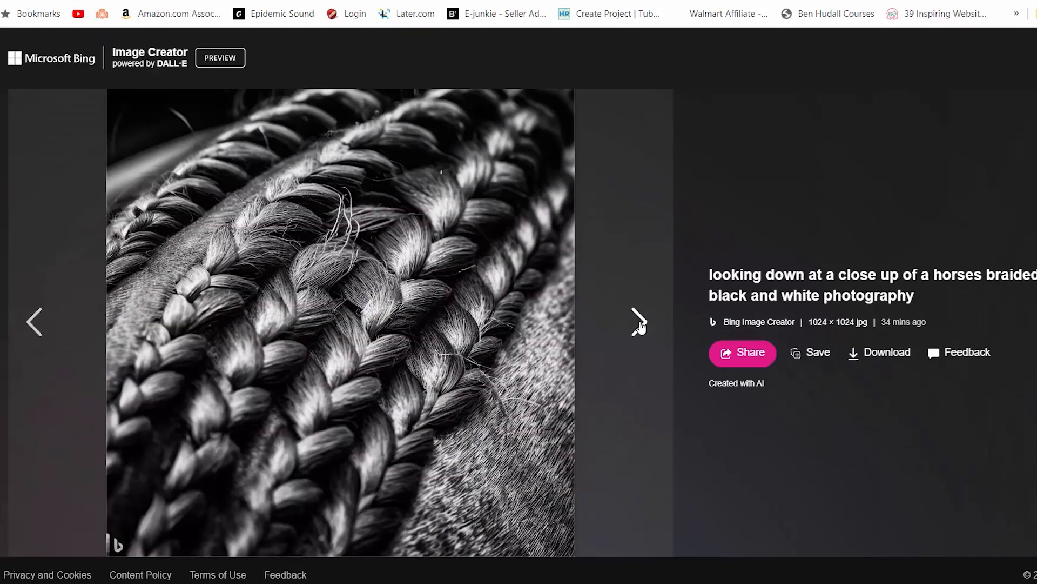
{"action": "left_click", "coordinate": [638, 326]}
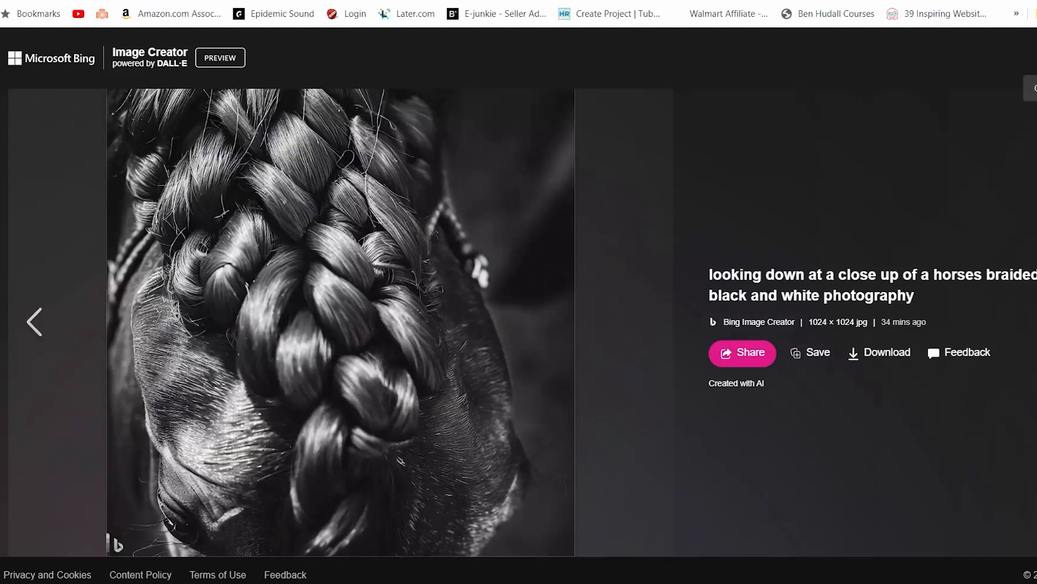
Page through the Horse with a Flower Crown watercolor images and close the viewer
{"action": "left_click", "coordinate": [1036, 58]}
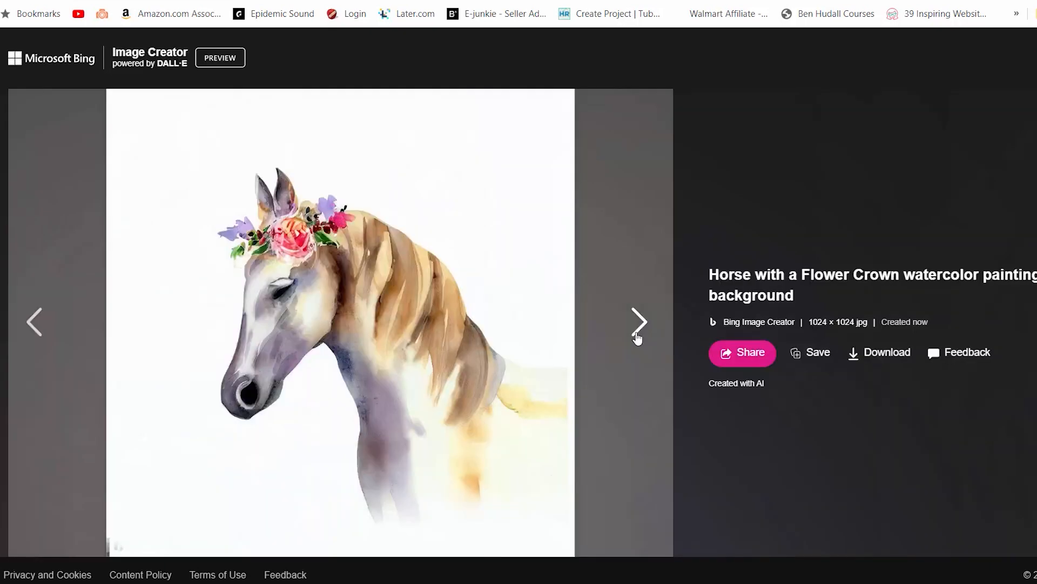
{"action": "left_click", "coordinate": [639, 322]}
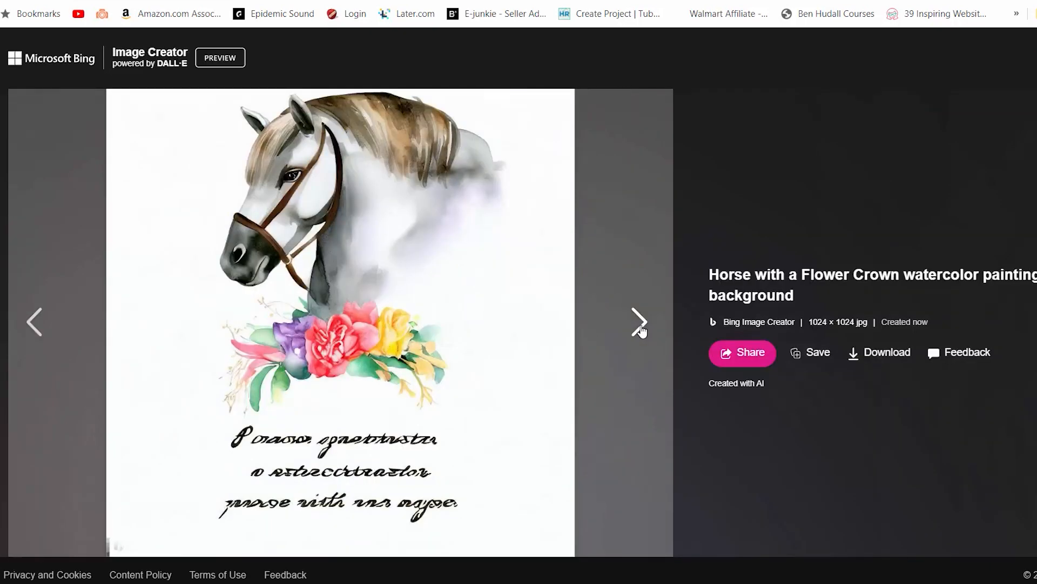
{"action": "left_click", "coordinate": [639, 323]}
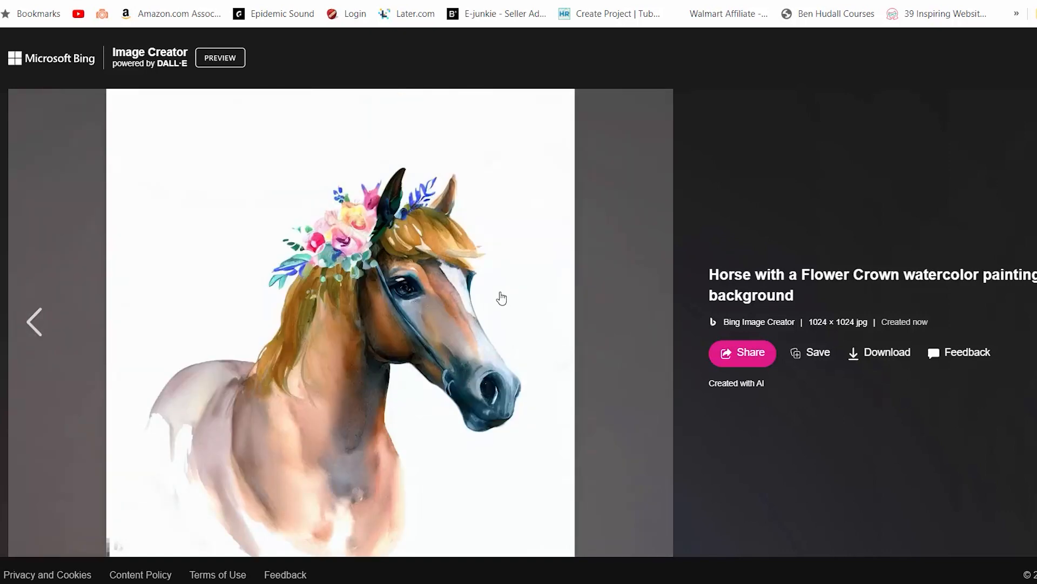
{"action": "left_click", "coordinate": [1033, 88]}
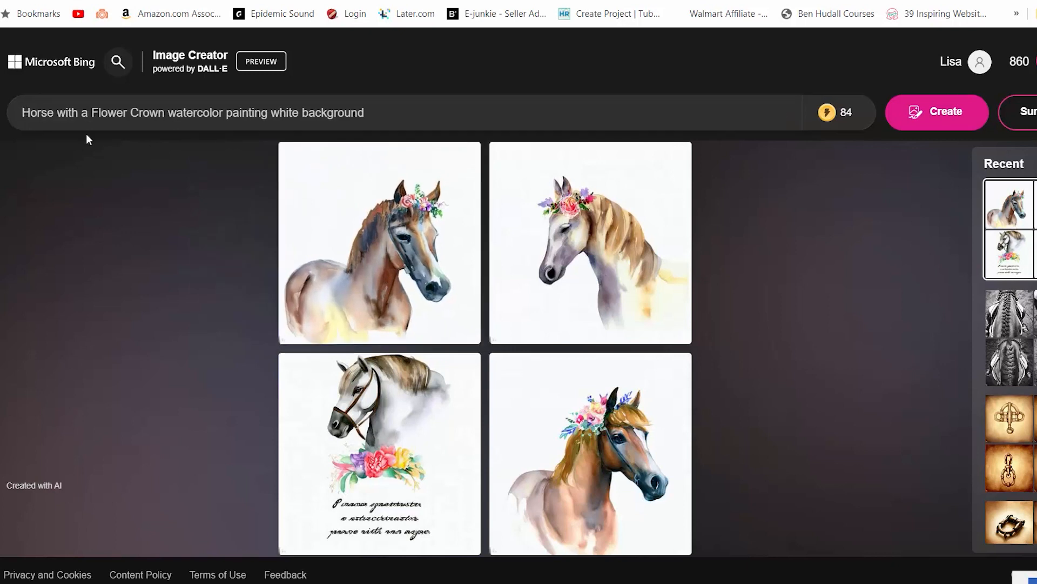
Rewrite the prompt as "brown Horse showing the horses head and neck only with a Flower Crown watercolor painting white background" and generate images
{"action": "type", "text": "brown"}
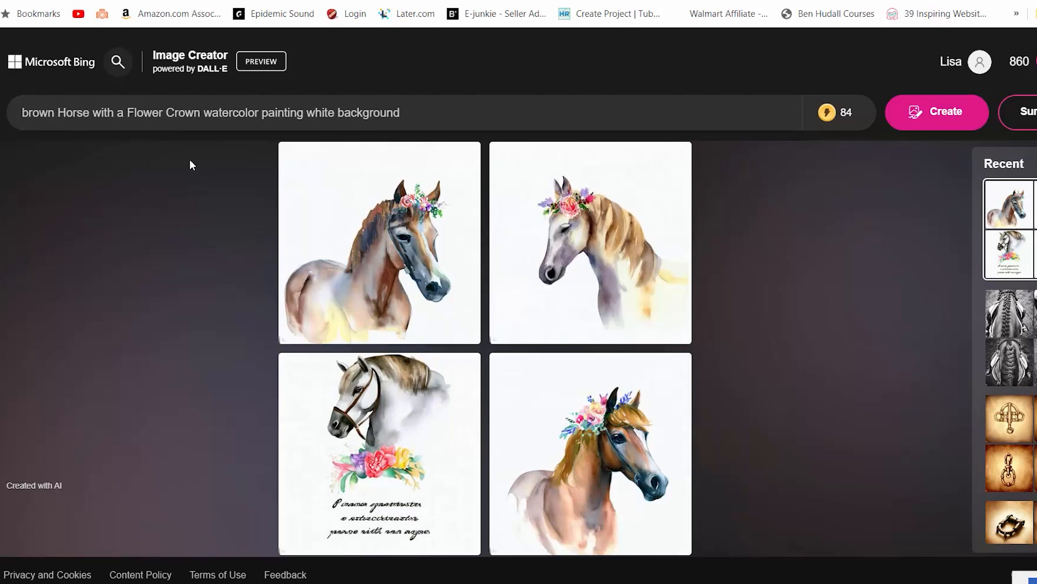
{"action": "type", "text": "s"}
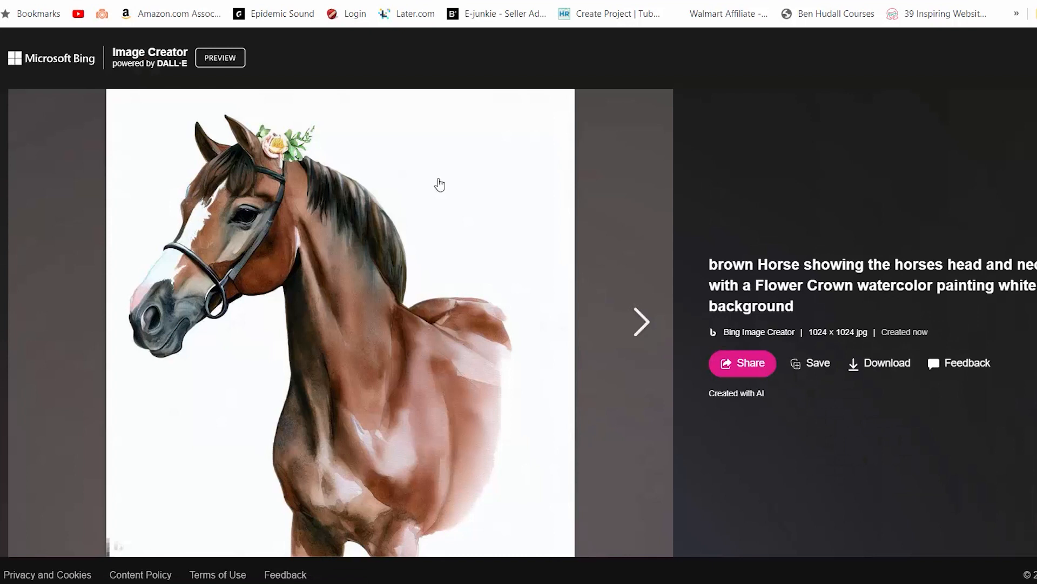
Page back and forth through the brown horse flower crown images and close the viewer
{"action": "left_click", "coordinate": [639, 324]}
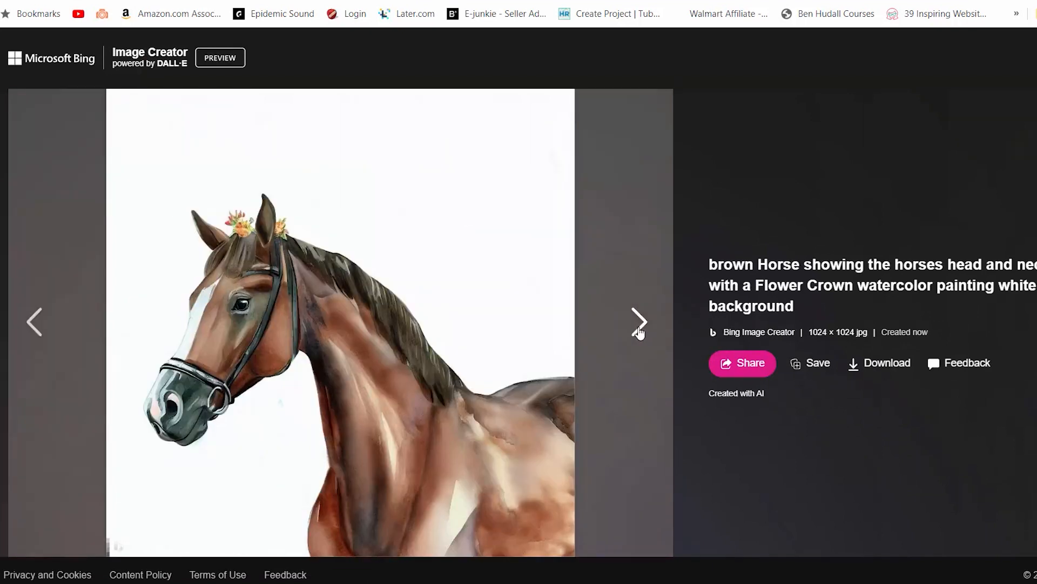
{"action": "left_click", "coordinate": [639, 324]}
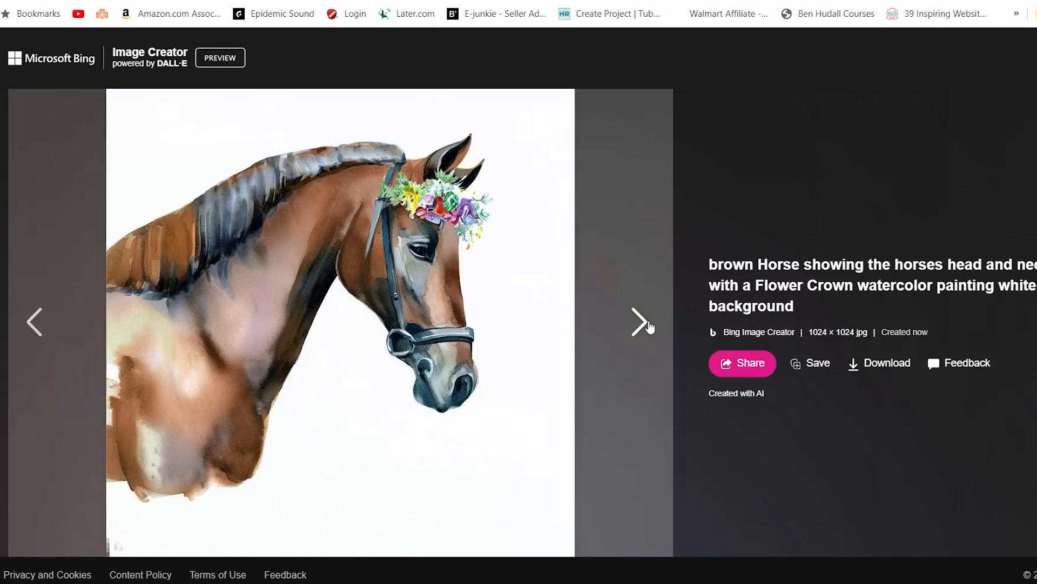
{"action": "left_click", "coordinate": [640, 324]}
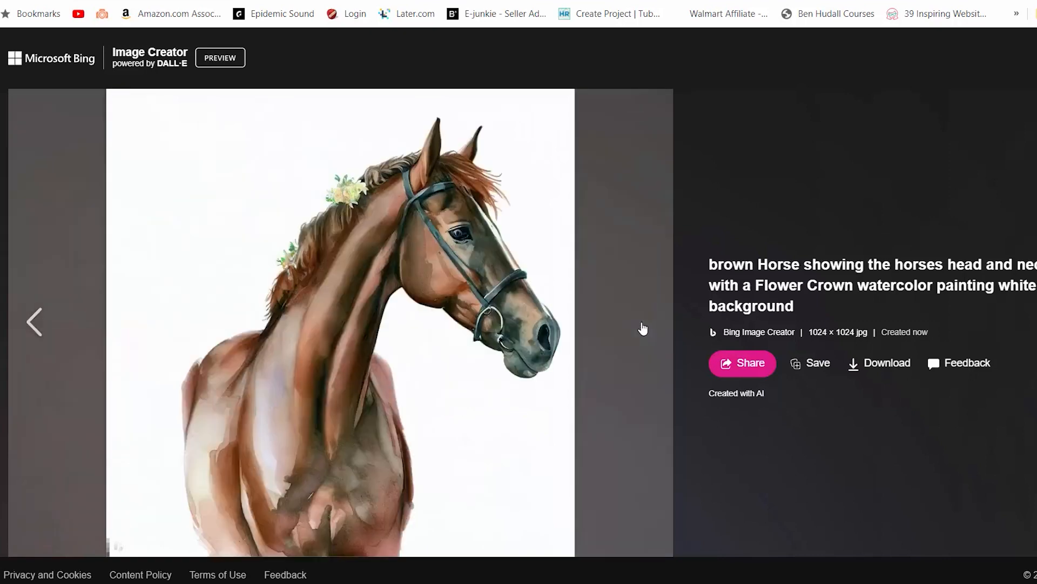
{"action": "left_click", "coordinate": [32, 323]}
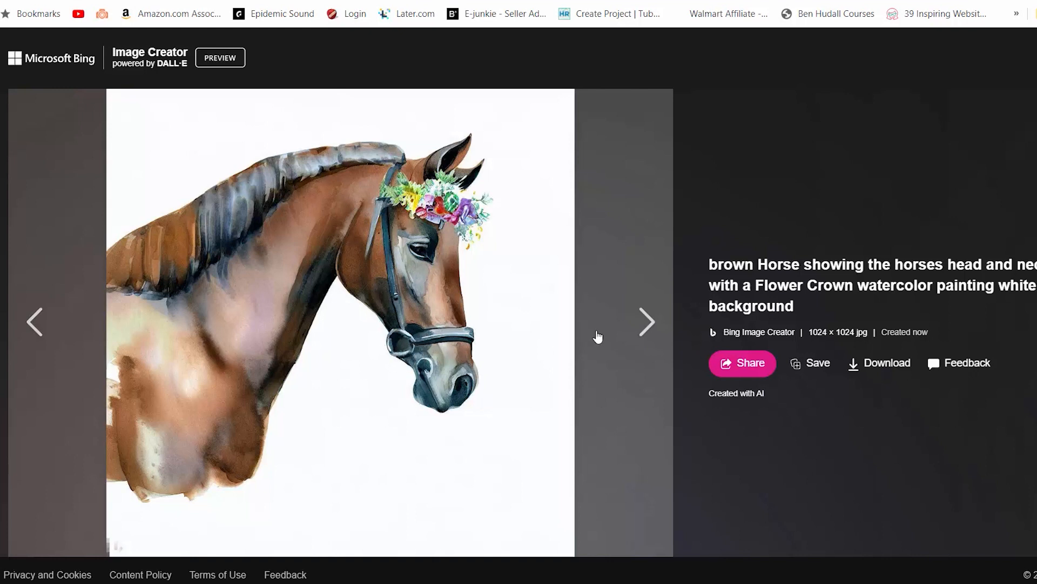
{"action": "left_click", "coordinate": [641, 323]}
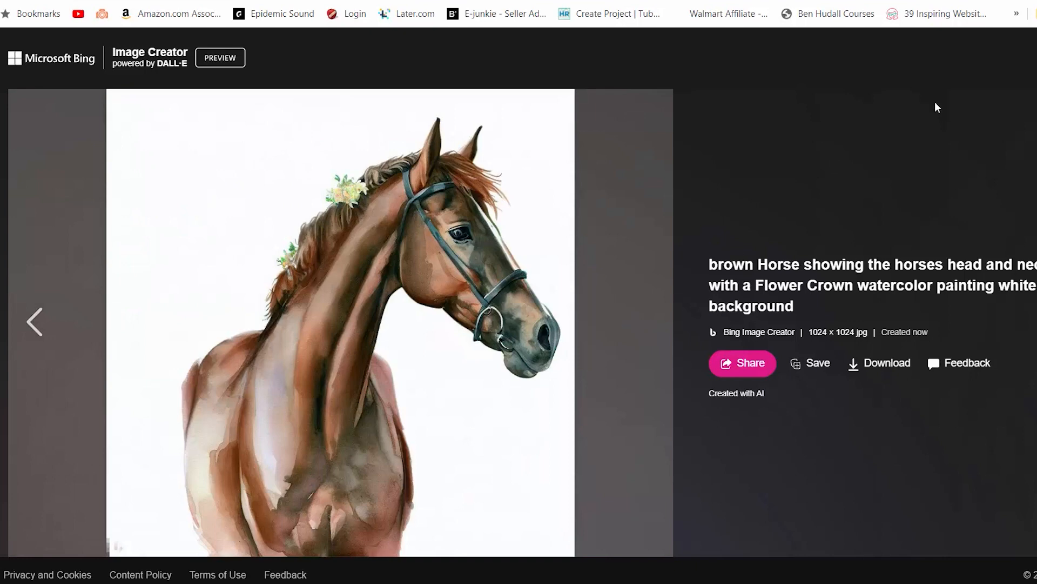
{"action": "left_click", "coordinate": [1036, 88]}
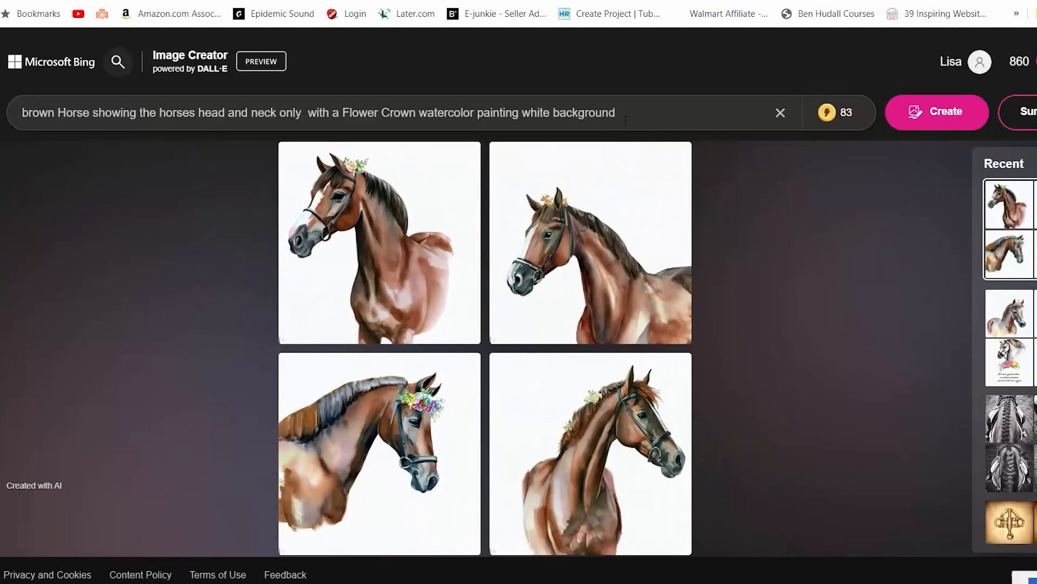
Replace the prompt with "horse standing in cross ties in a barn aisleway photograph" and generate images
{"action": "left_click_drag", "start_coordinate": [617, 112], "coordinate": [19, 105]}
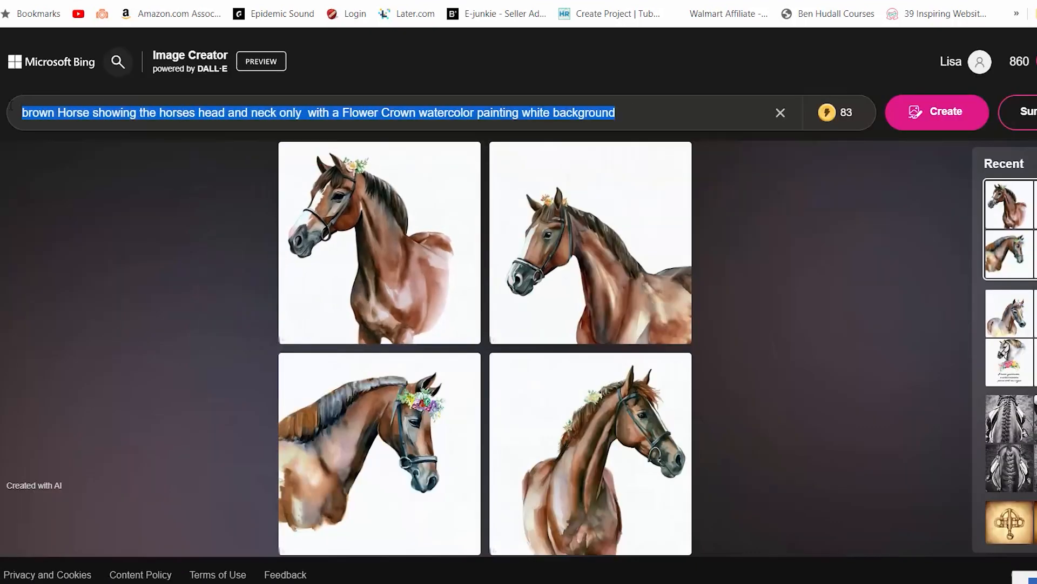
{"action": "type", "text": "horse standing in cross ties in a barn aisleway photograph"}
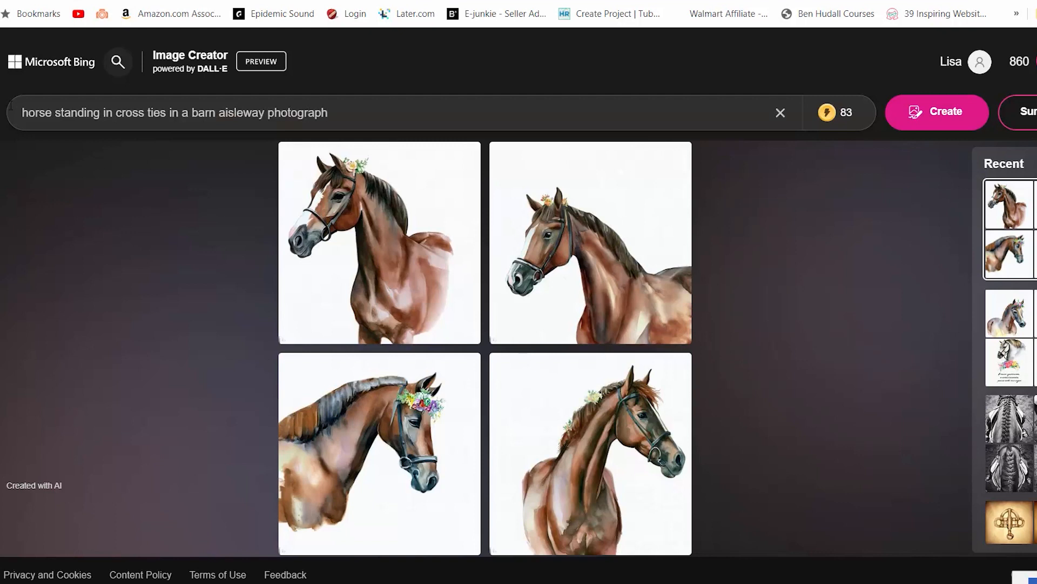
{"action": "key", "text": "Return"}
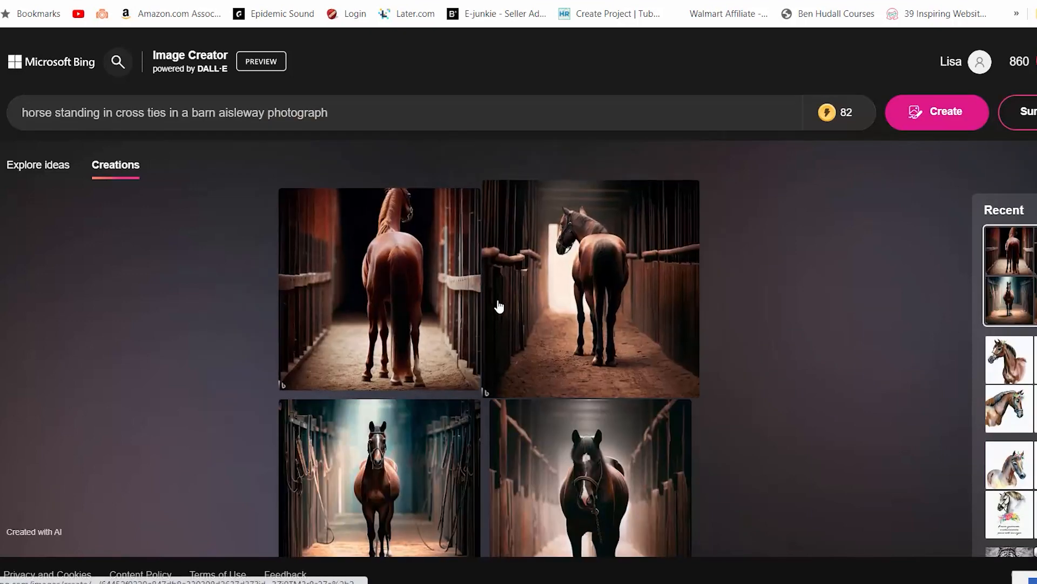
Page through the horse in cross ties barn aisleway images one by one and close the viewer
{"action": "left_click", "coordinate": [427, 297]}
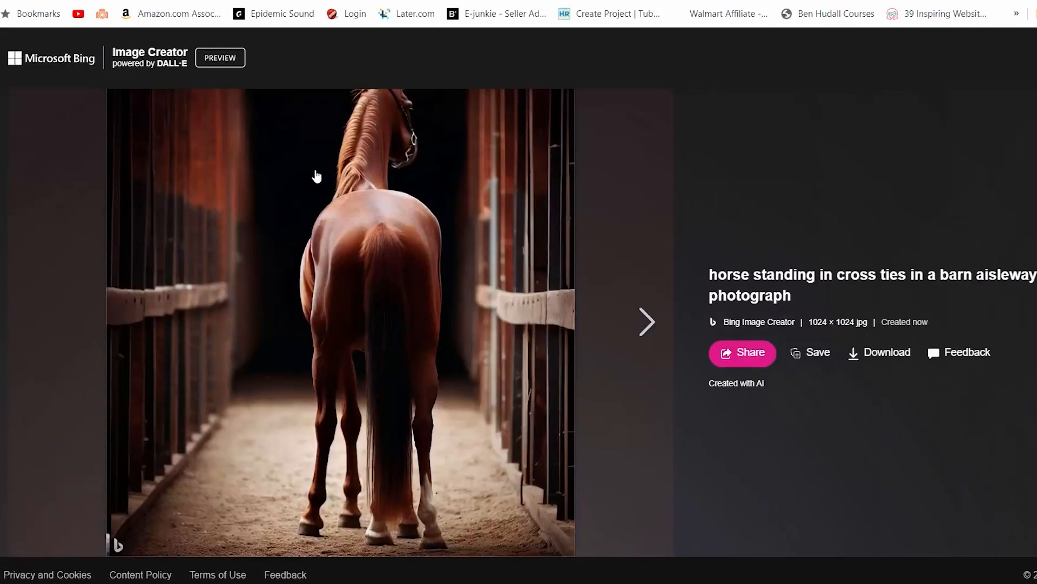
{"action": "left_click", "coordinate": [645, 323]}
{"action": "left_click", "coordinate": [70, 341]}
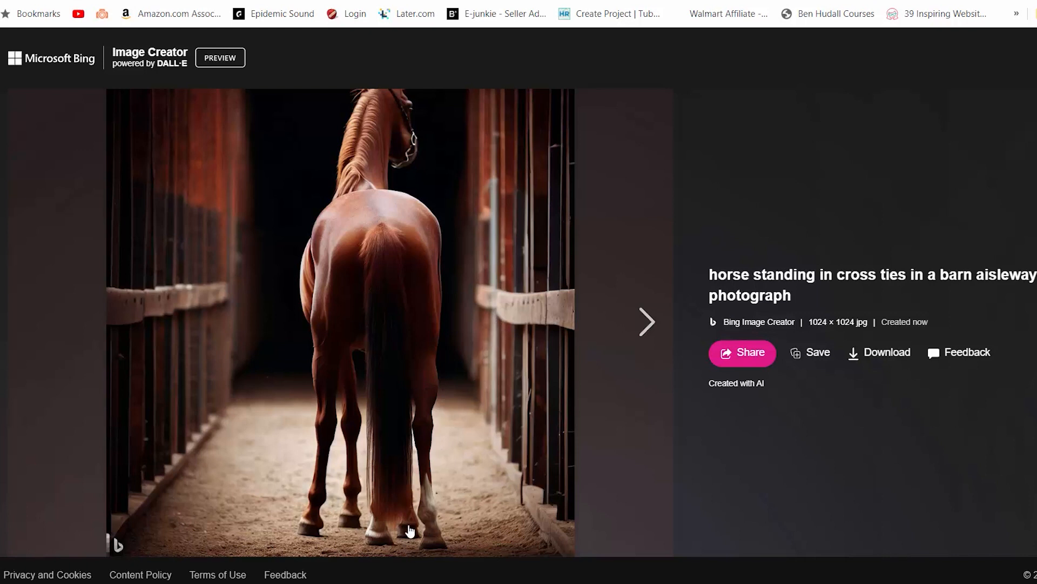
{"action": "left_click", "coordinate": [641, 324]}
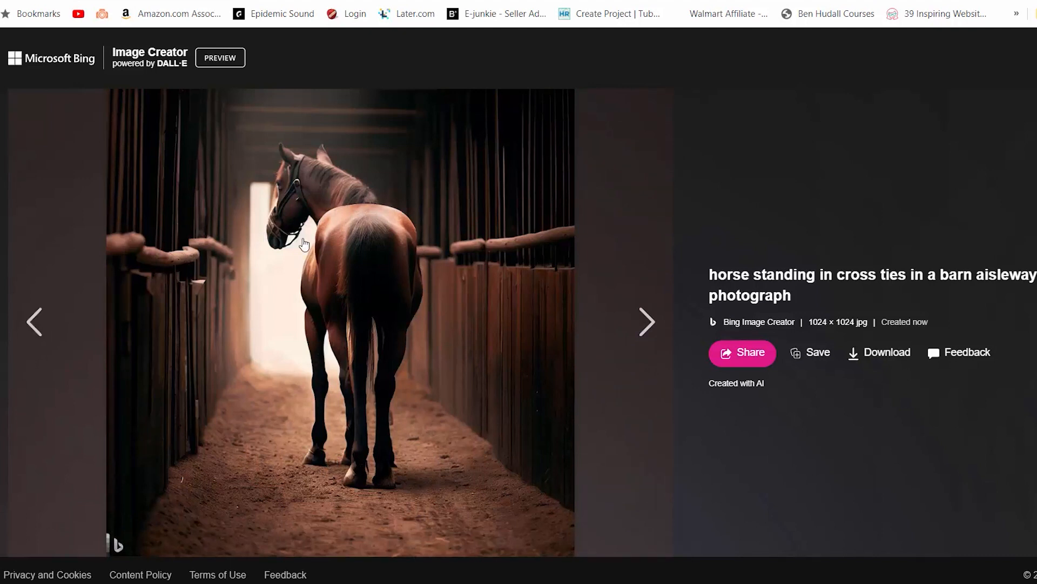
{"action": "left_click", "coordinate": [638, 322]}
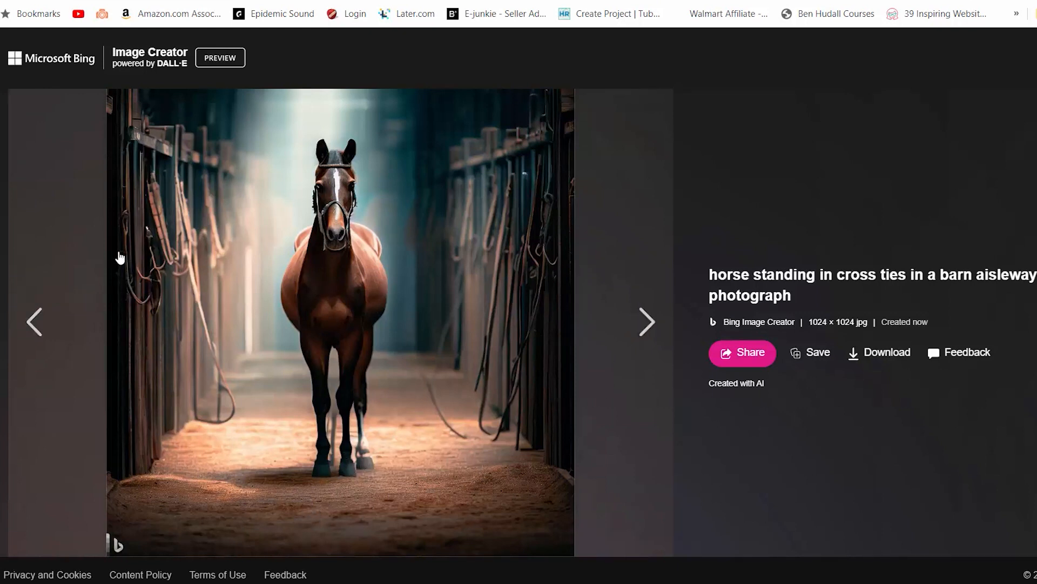
{"action": "left_click", "coordinate": [640, 323]}
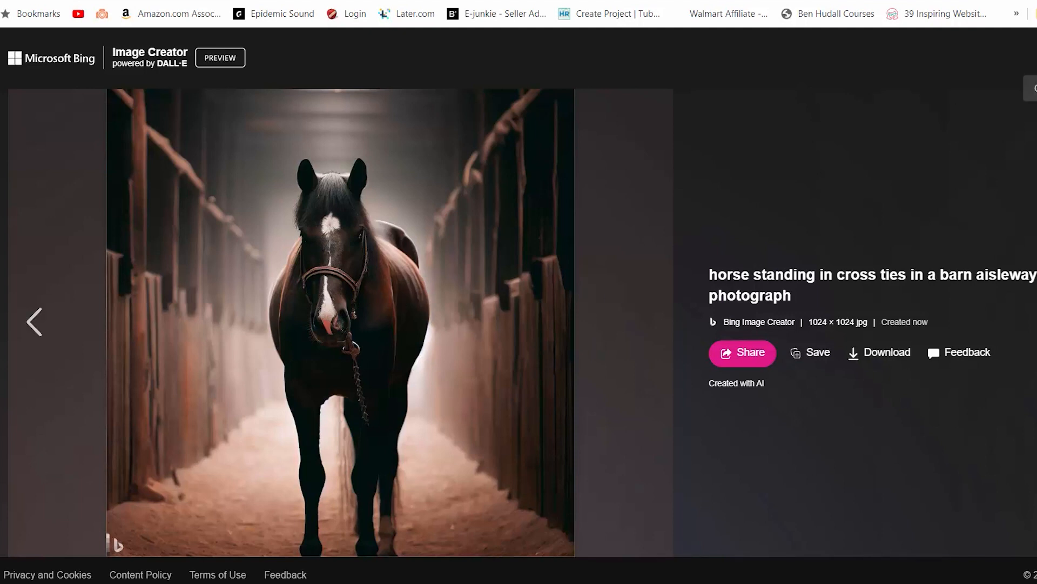
{"action": "left_click", "coordinate": [1031, 88]}
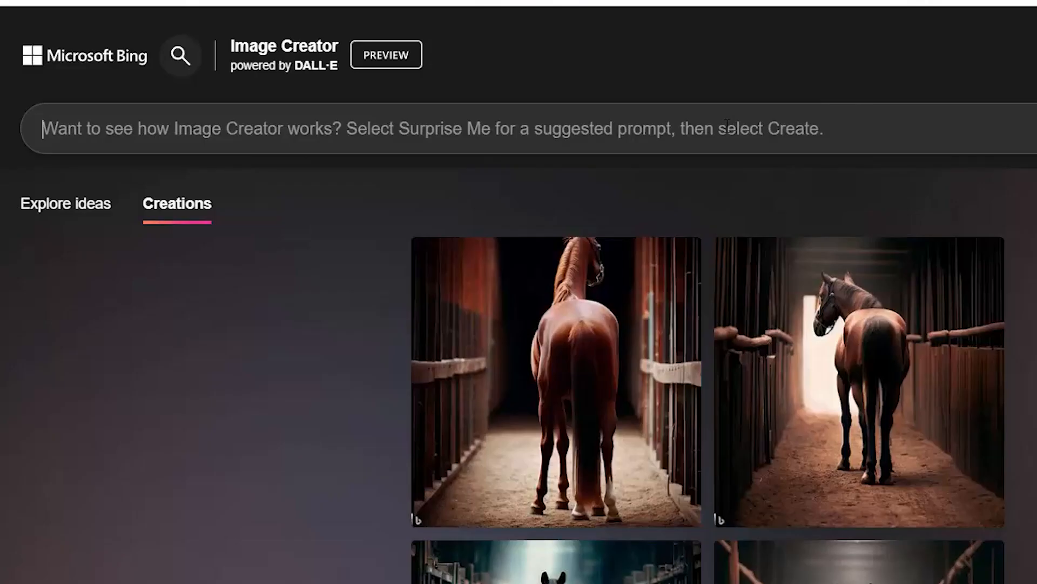
Write the prompt "6 horse bridles hanging on a bridle hanger in a tack room sepia color photograph" and generate images
{"action": "type", "text": "horse bri"}
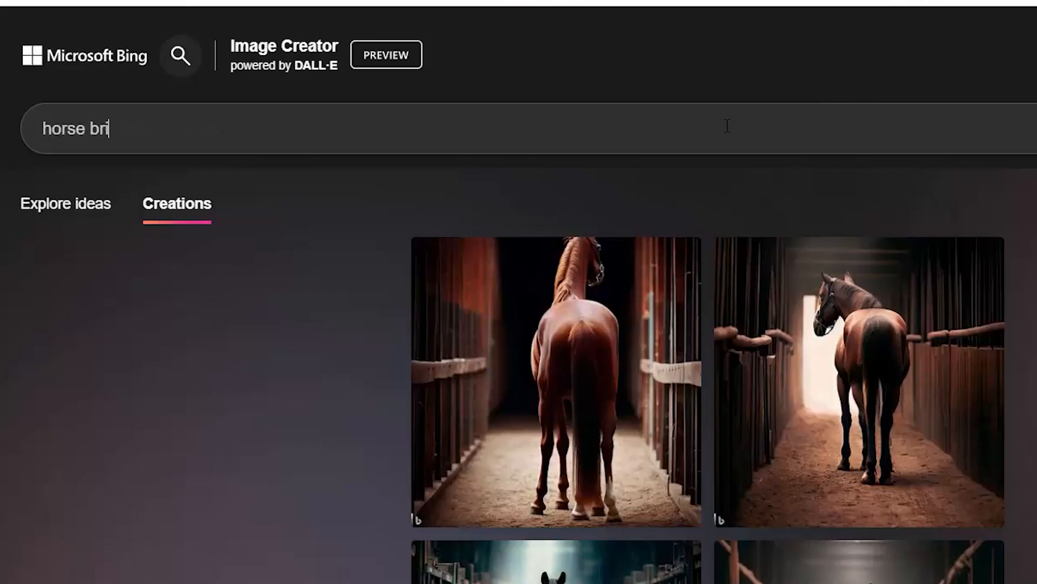
{"action": "type", "text": "dles"}
{"action": "key", "text": "Home"}
{"action": "type", "text": "6"}
{"action": "key", "text": "End"}
{"action": "type", "text": "hanin"}
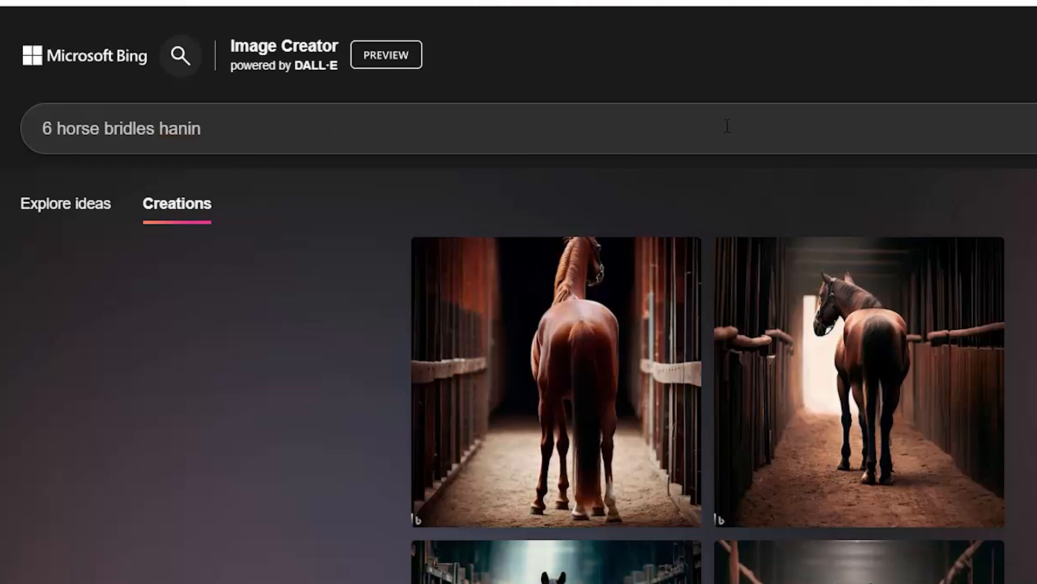
{"action": "type", "text": "gging on a bridle"}
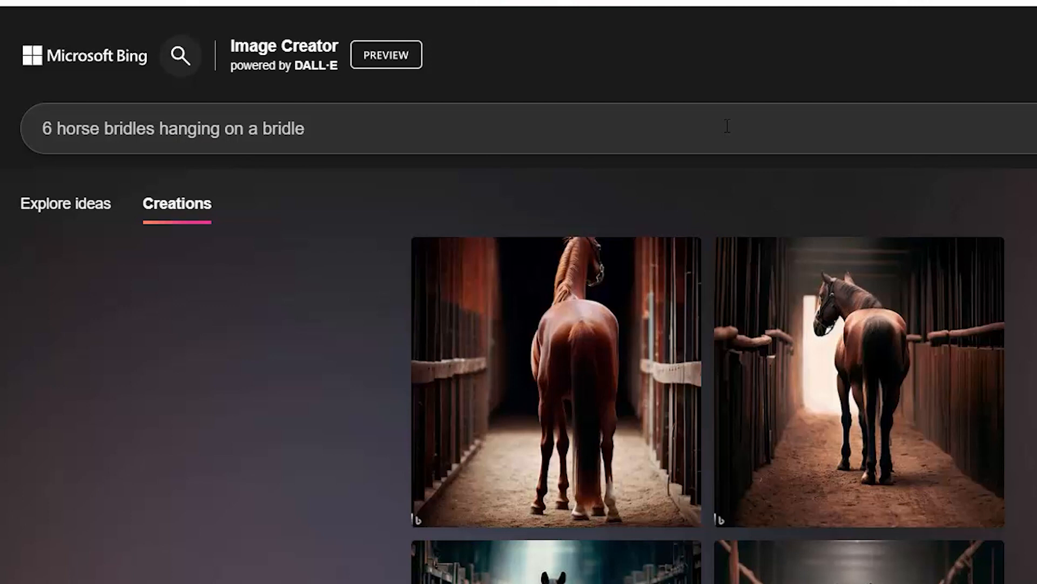
{"action": "type", "text": " hanger in a tackroom"}
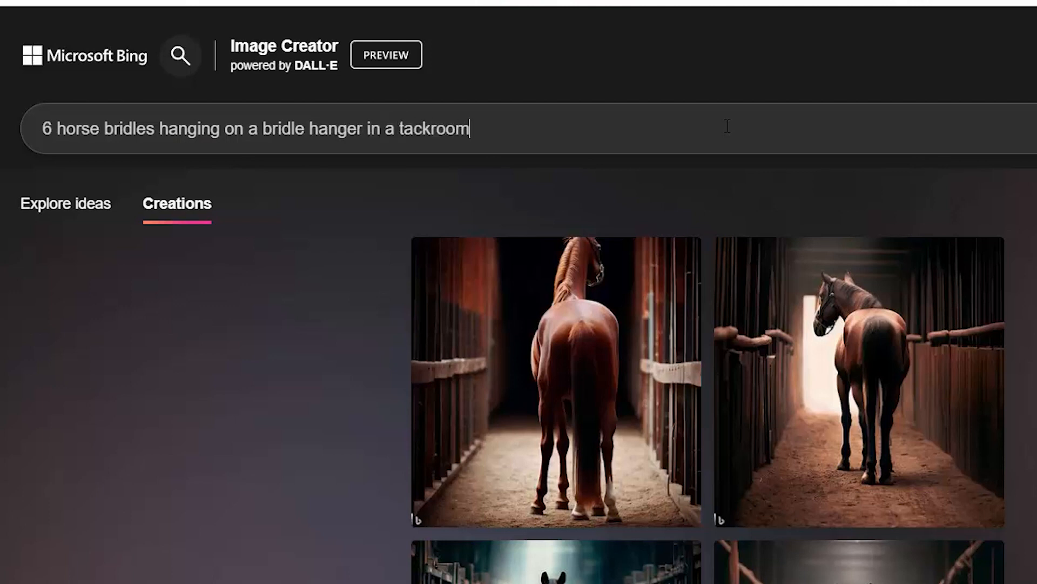
{"action": "key", "text": "BackSpace"}
{"action": "key", "text": "BackSpace"}
{"action": "key", "text": "BackSpace"}
{"action": "key", "text": "BackSpace"}
{"action": "type", "text": "room sepia color photograph"}
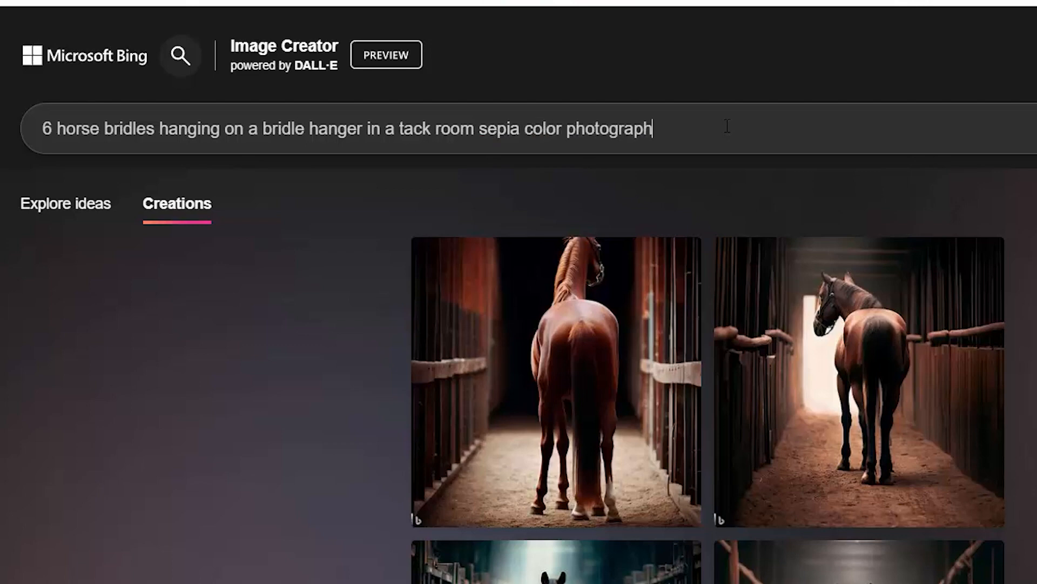
{"action": "key", "text": "Return"}
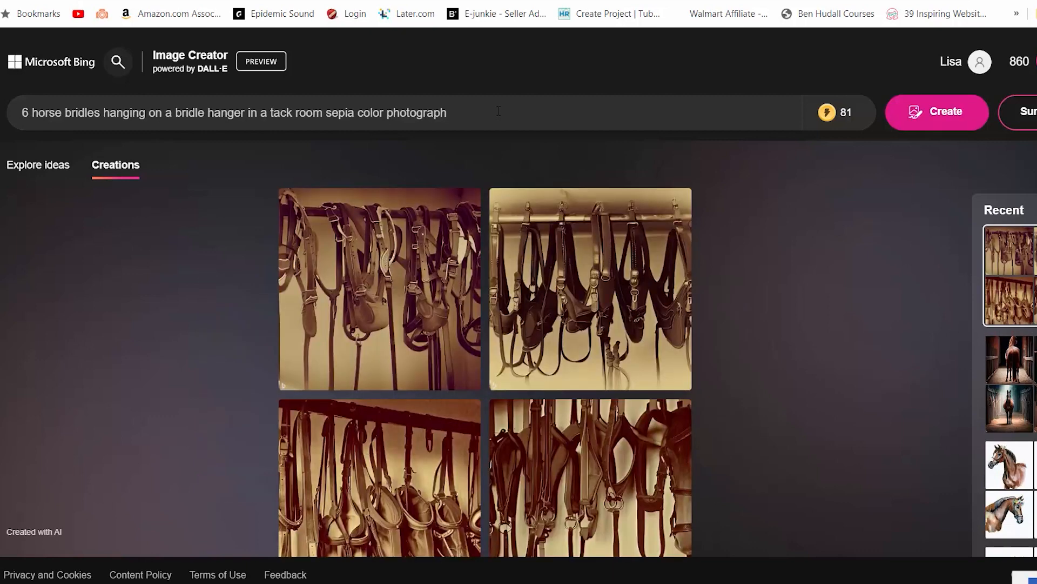
Open the first bridle image, page through the next ones, and close the viewer
{"action": "left_click", "coordinate": [378, 295]}
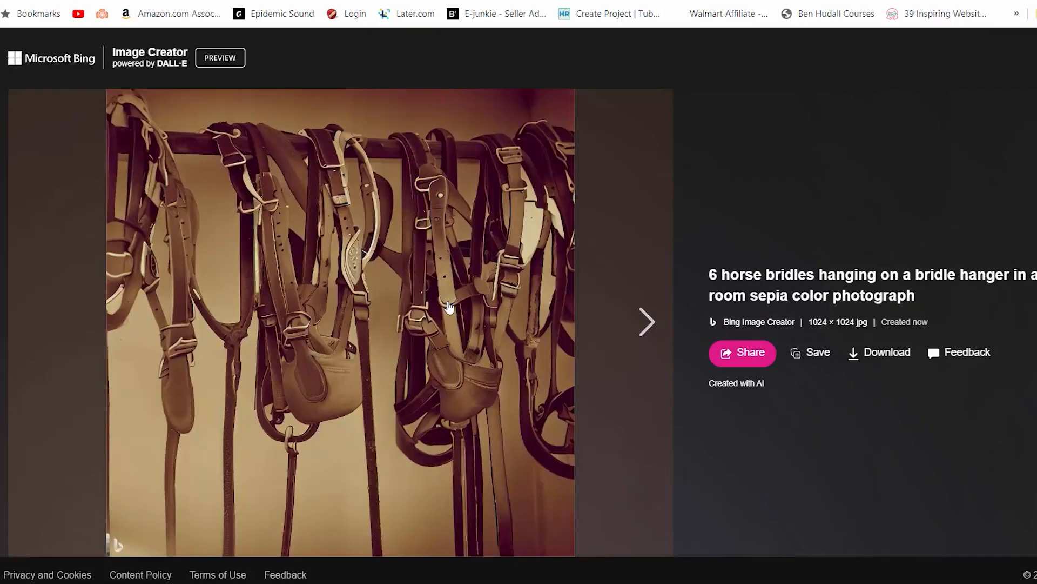
{"action": "left_click", "coordinate": [641, 325]}
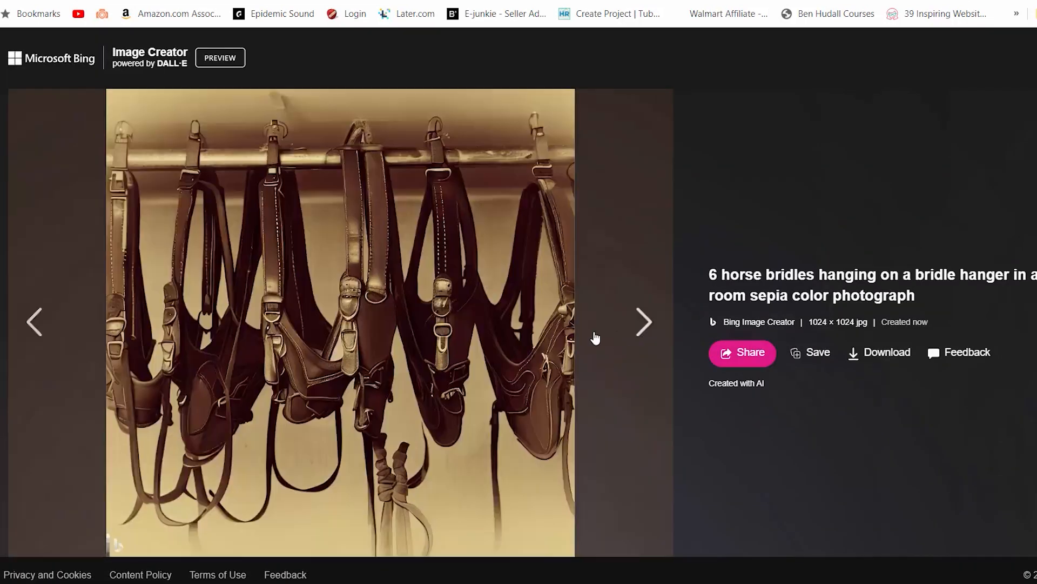
{"action": "left_click", "coordinate": [642, 327]}
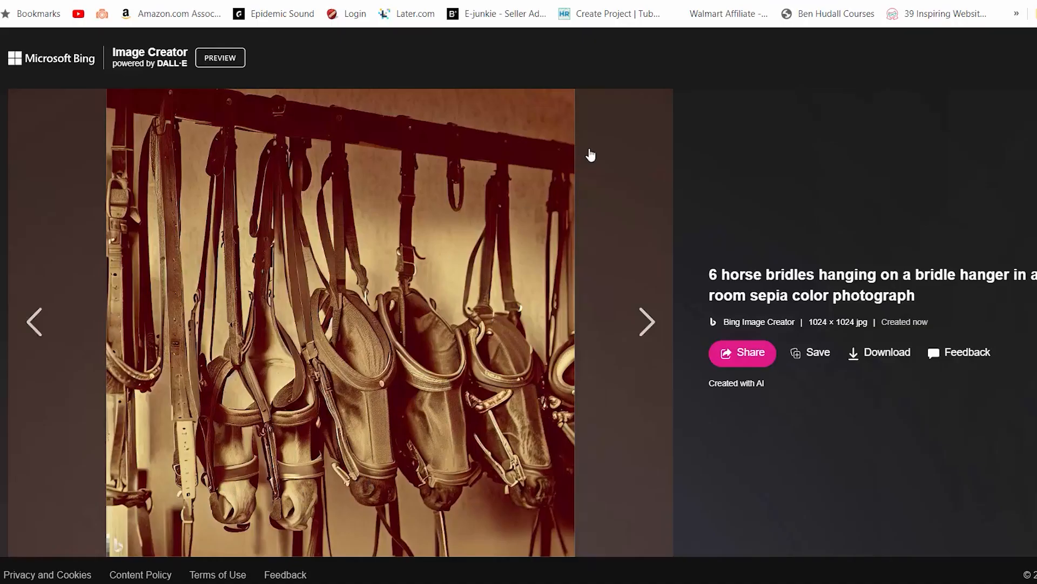
{"action": "left_click", "coordinate": [1035, 58]}
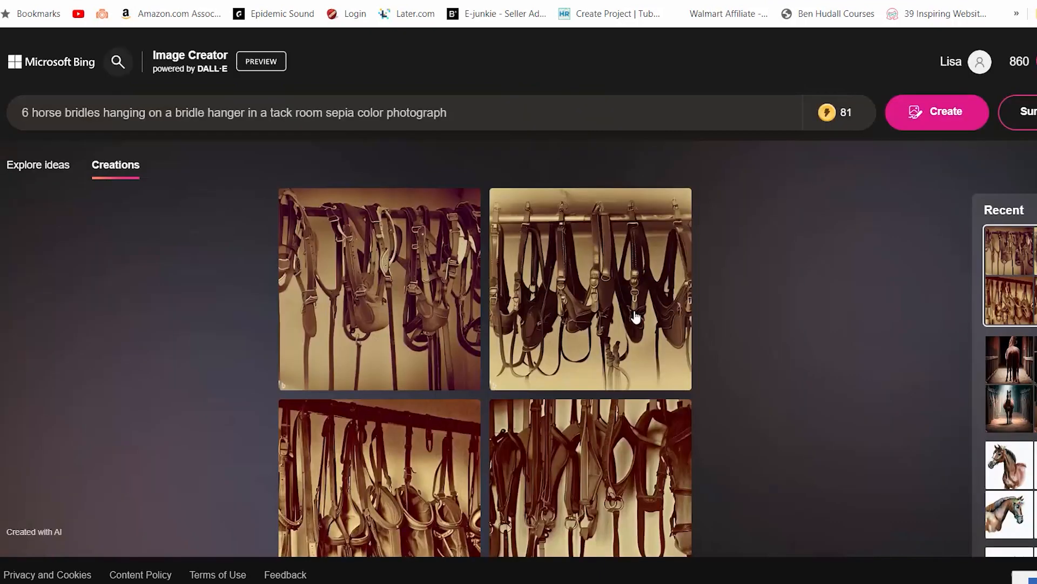
Clear the prompt and generate images for "close up view of a horse eye in black white"
{"action": "left_click_drag", "start_coordinate": [191, 195], "coordinate": [468, 269]}
{"action": "left_click", "coordinate": [565, 127]}
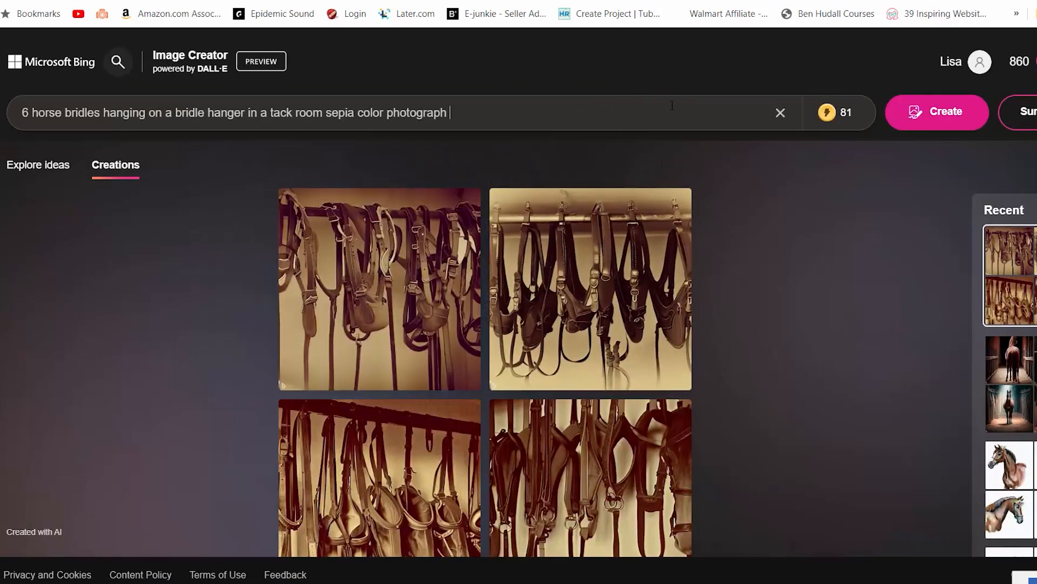
{"action": "left_click", "coordinate": [780, 112]}
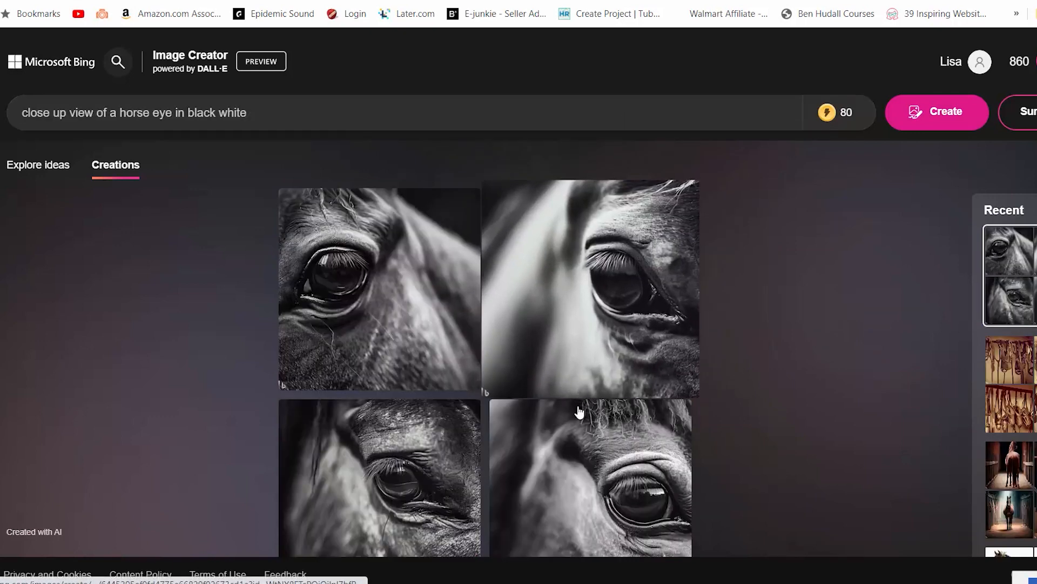
Page back through the horse eye images and browse the Recent creations list
{"action": "left_click", "coordinate": [623, 516]}
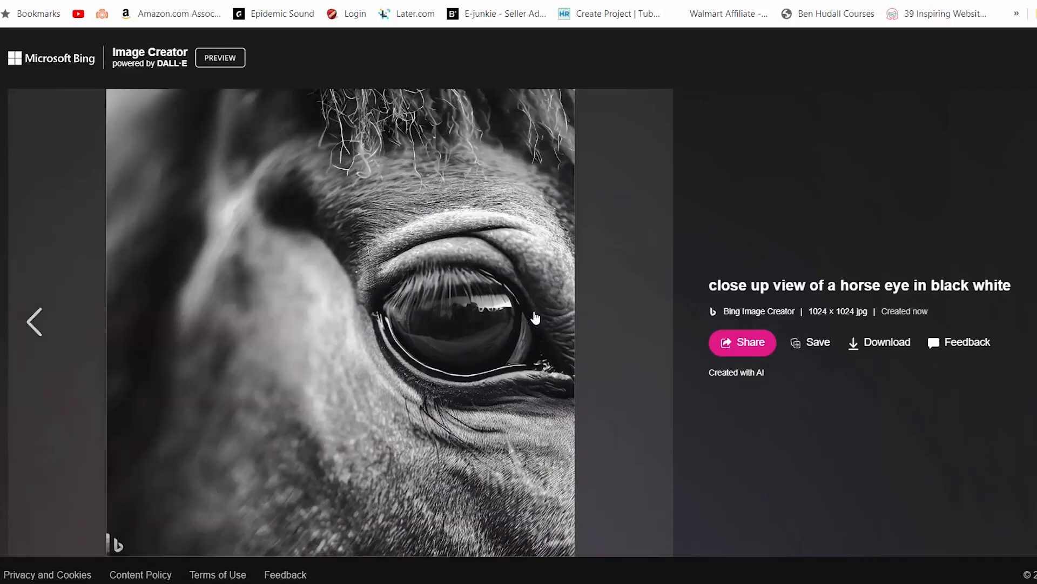
{"action": "left_click", "coordinate": [43, 323]}
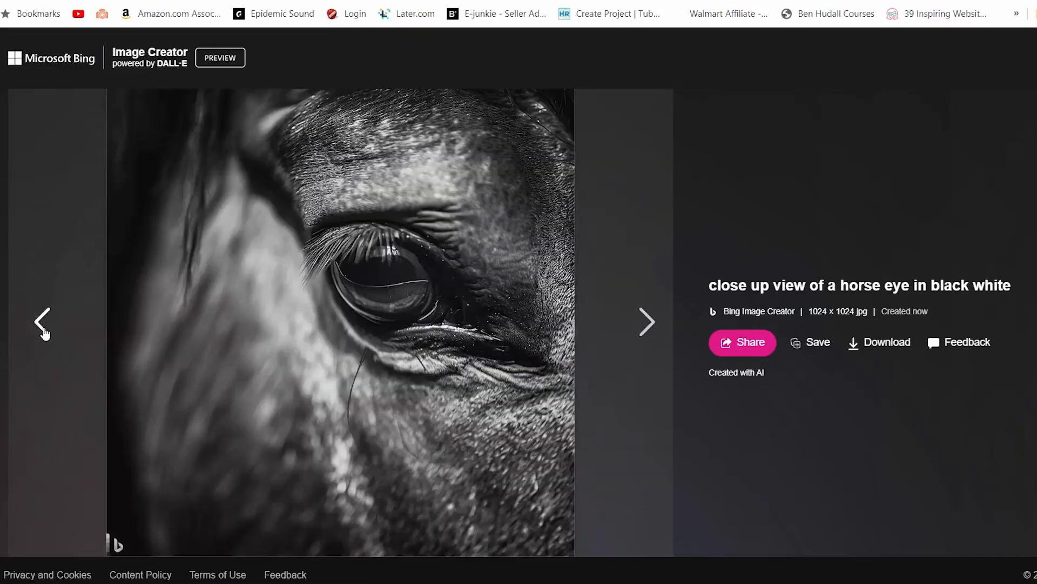
{"action": "left_click", "coordinate": [42, 323]}
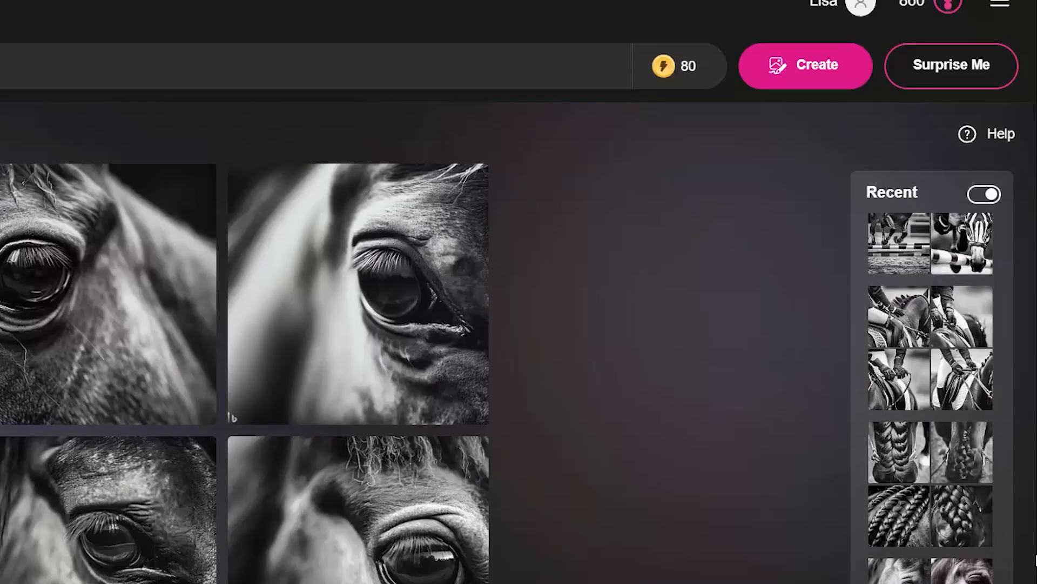
{"action": "scroll", "coordinate": [508, 342], "scroll_direction": "down", "scroll_amount": 1}
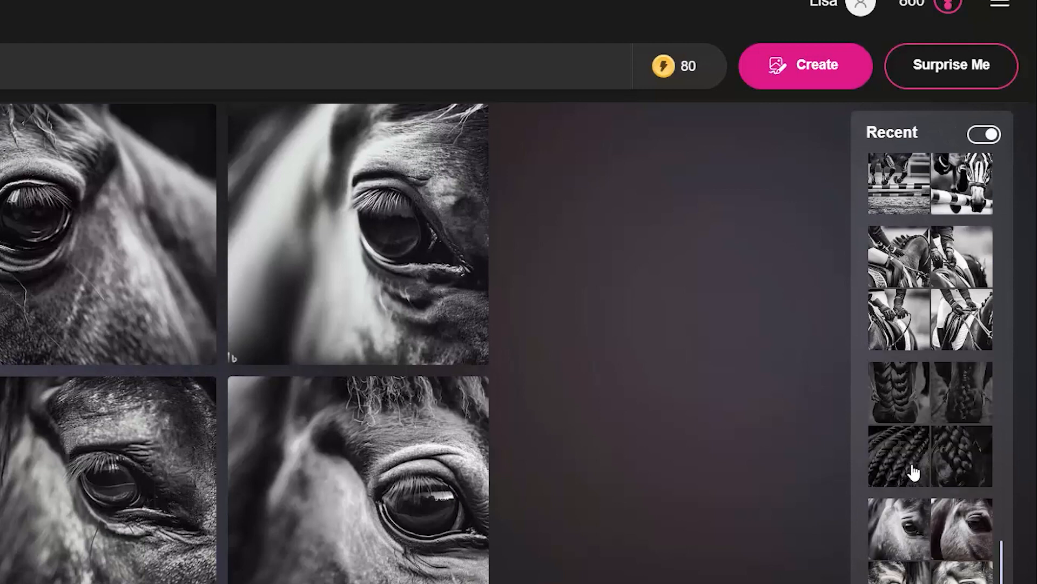
{"action": "scroll", "coordinate": [913, 475], "scroll_direction": "up", "scroll_amount": 5}
{"action": "scroll", "coordinate": [913, 478], "scroll_direction": "up", "scroll_amount": 10}
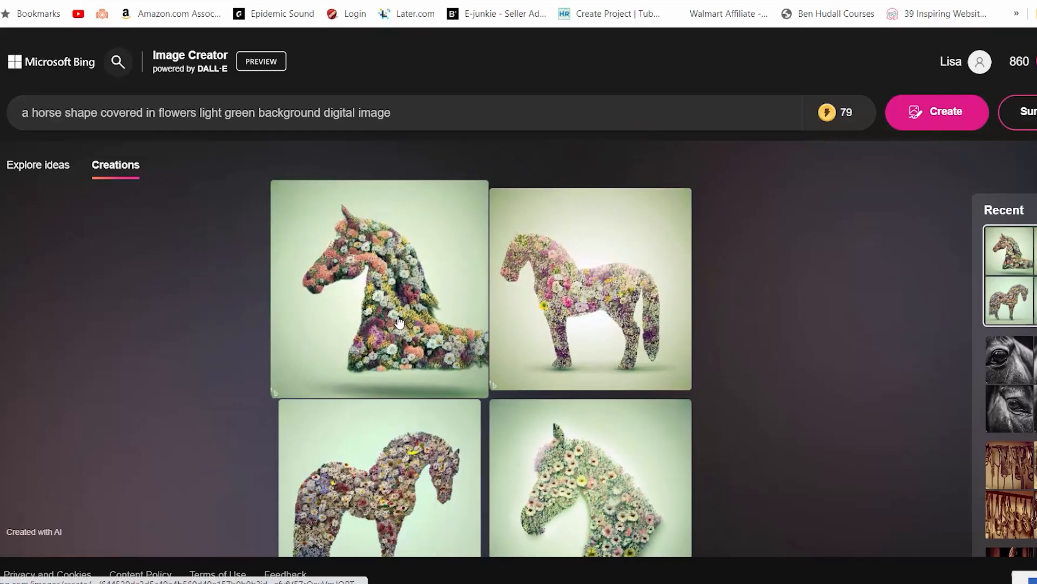
Open the flower-covered horse on light green background image, download it, and close the viewer
{"action": "left_click", "coordinate": [399, 322]}
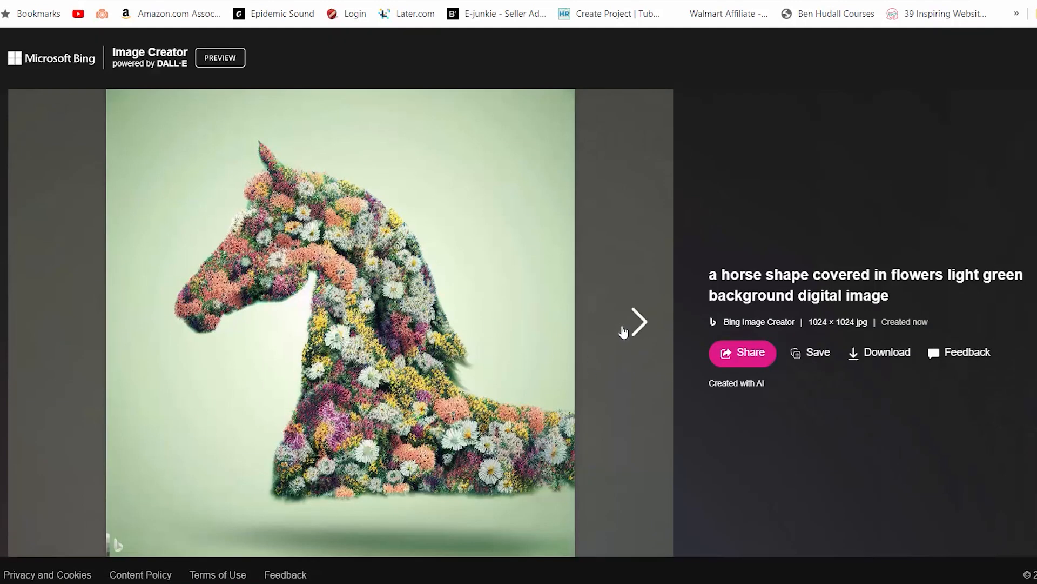
{"action": "left_click", "coordinate": [639, 322]}
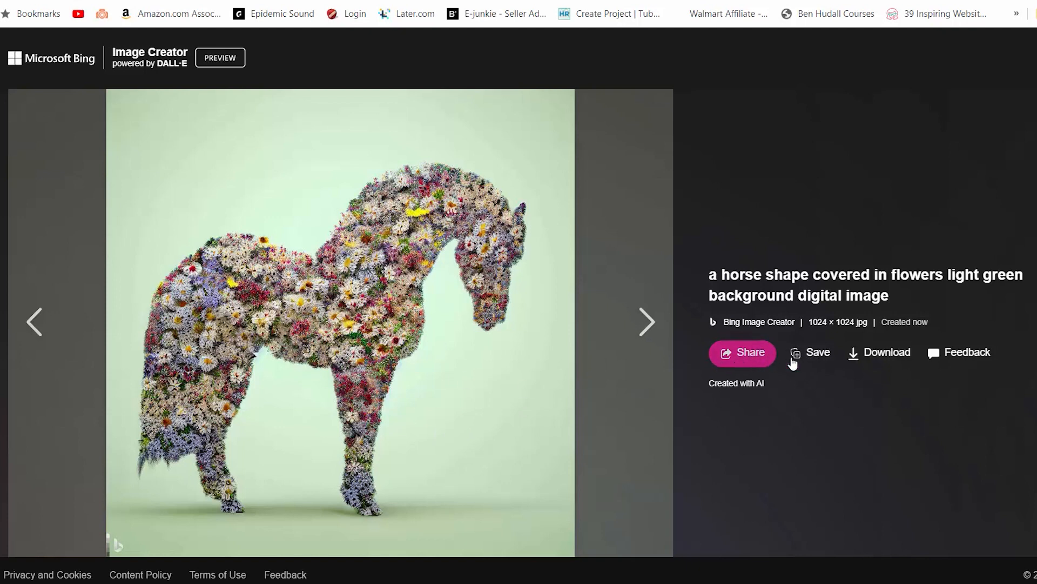
{"action": "left_click", "coordinate": [882, 358]}
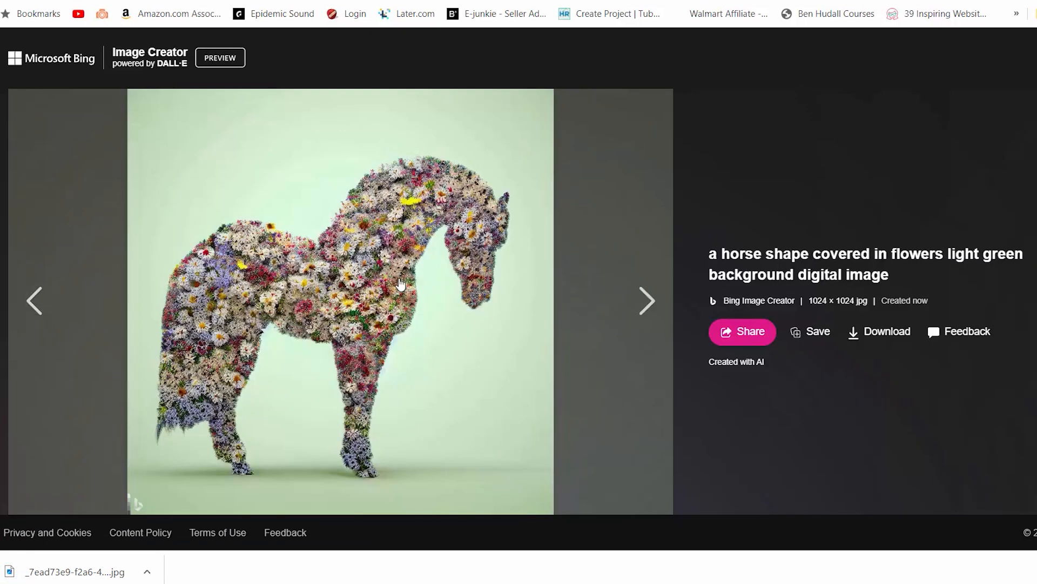
{"action": "left_click", "coordinate": [1033, 88]}
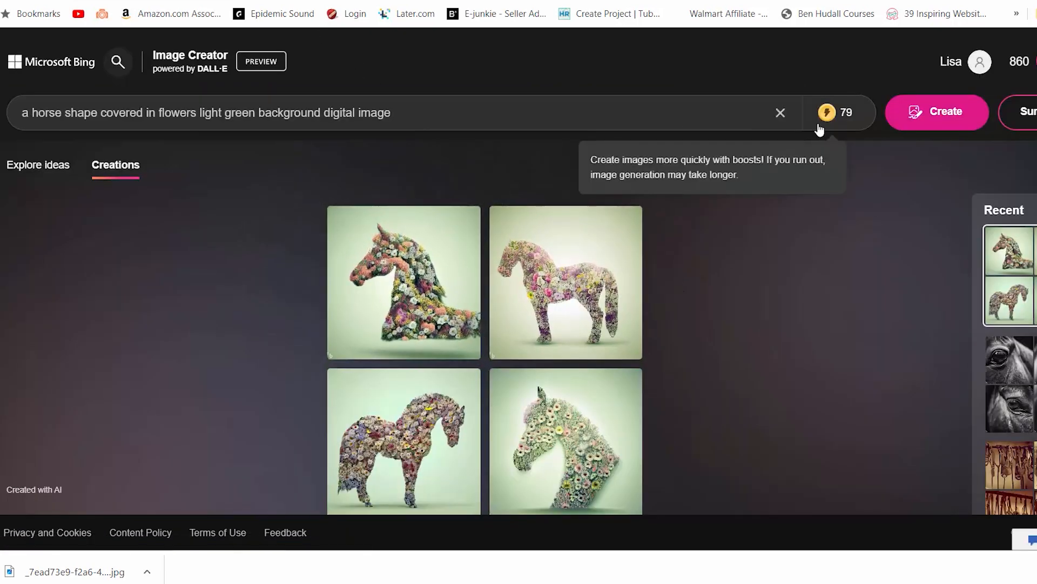
Replace the prompt with "a woman grooming a horse in an barn and the horse is in a cross tie photograph" and generate images
{"action": "left_click", "coordinate": [785, 113]}
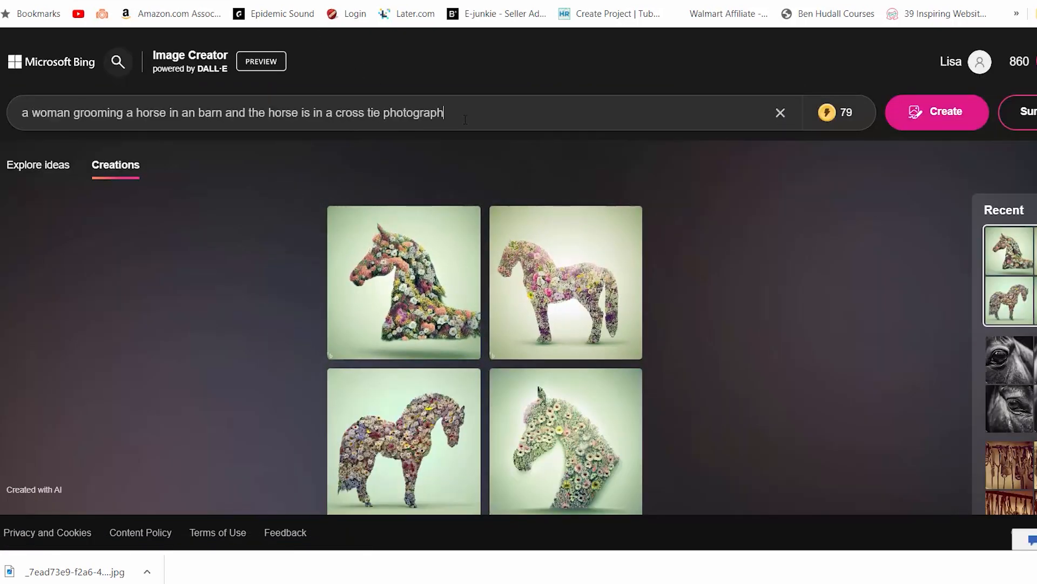
{"action": "key", "text": "Return"}
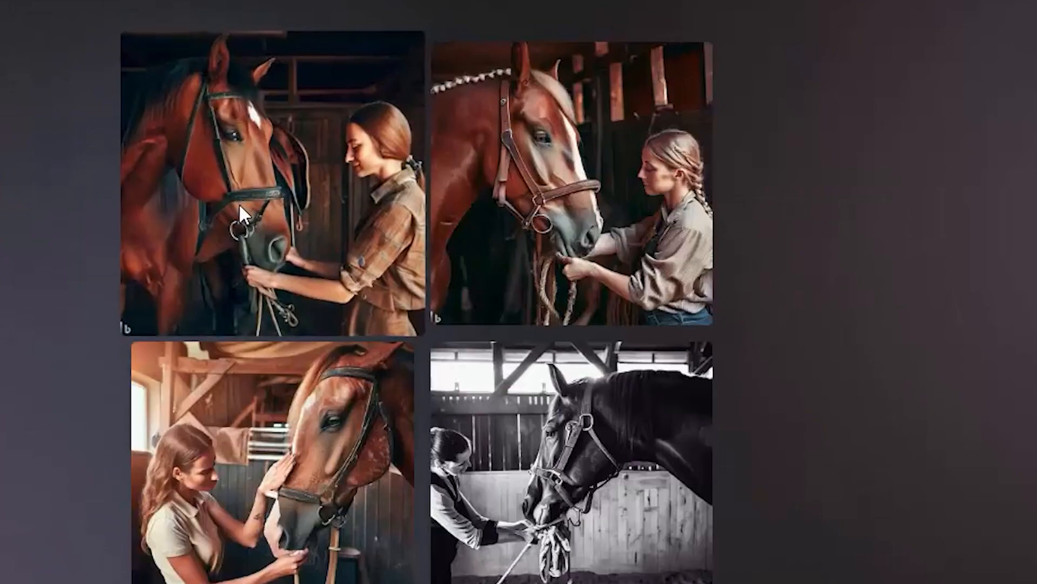
Page through the grooming and lunging horse images and close the viewer
{"action": "left_click", "coordinate": [239, 203]}
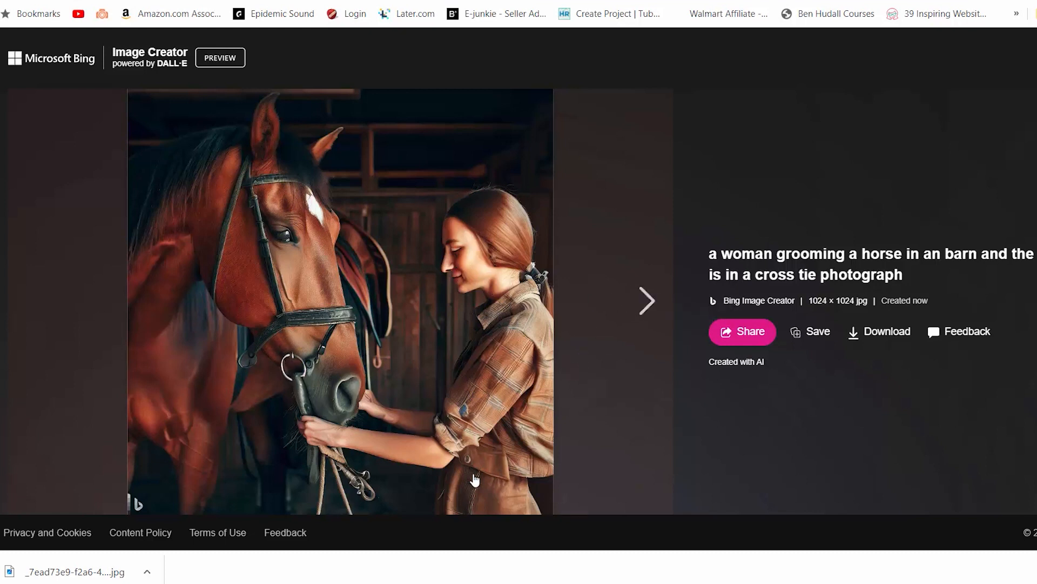
{"action": "left_click", "coordinate": [639, 300]}
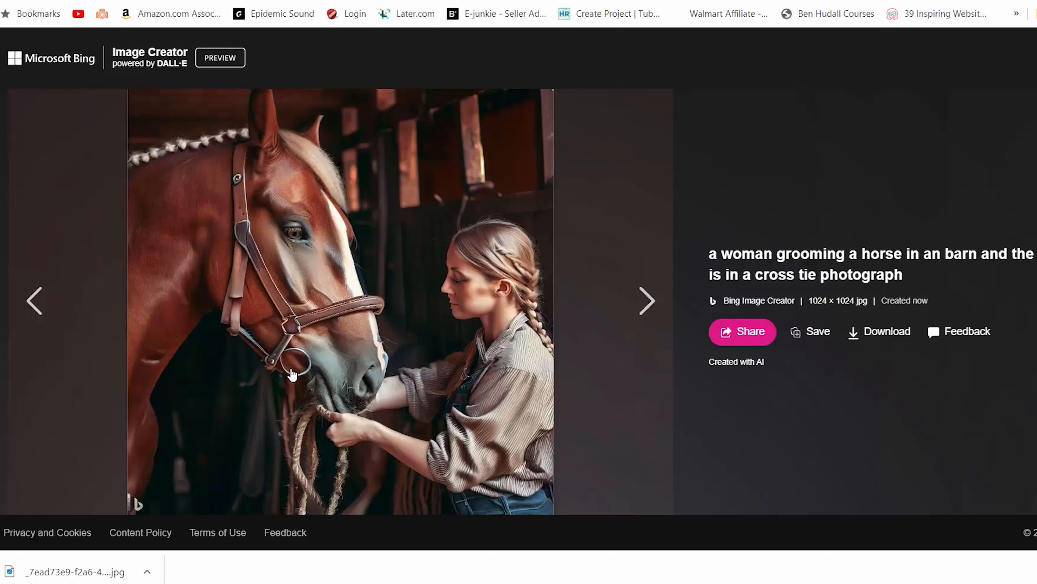
{"action": "left_click", "coordinate": [643, 306]}
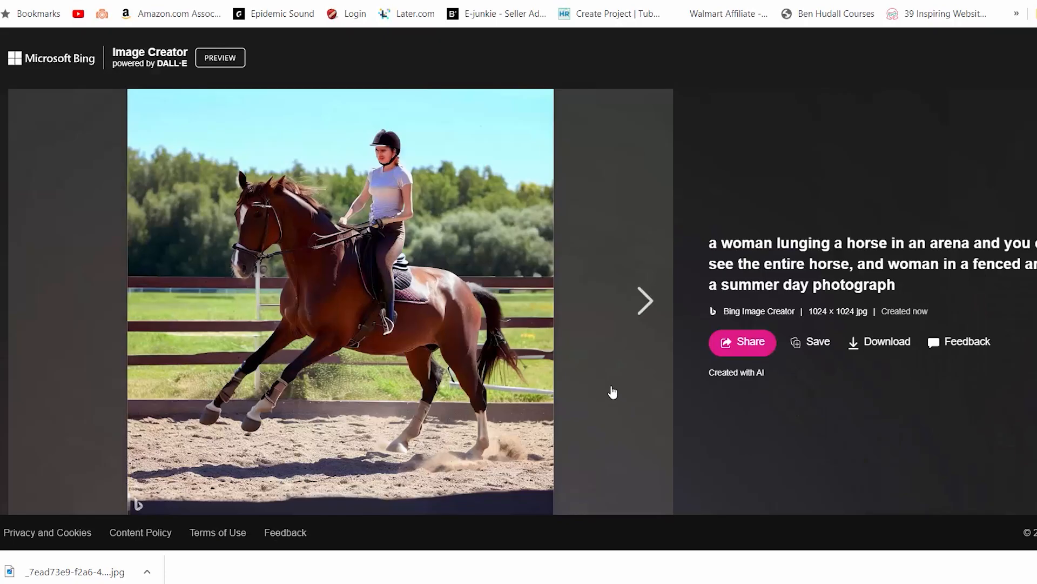
{"action": "left_click", "coordinate": [640, 301]}
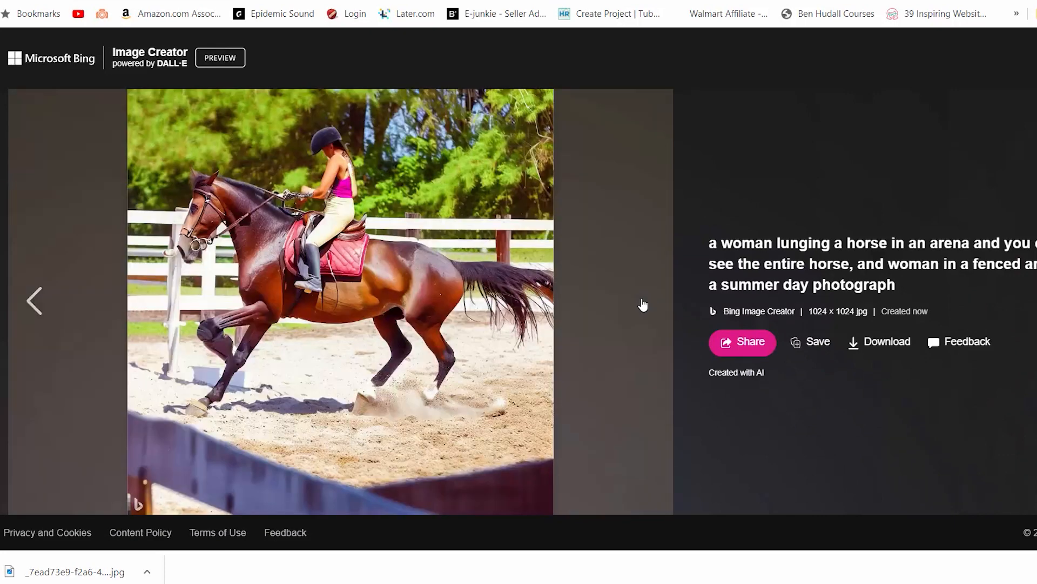
{"action": "left_click", "coordinate": [34, 300]}
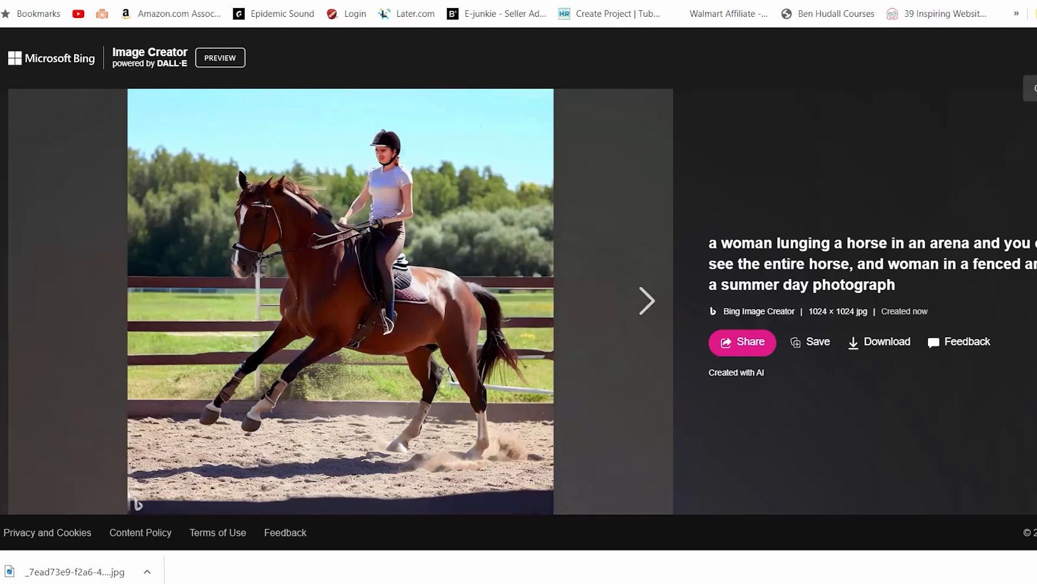
{"action": "left_click", "coordinate": [1036, 58]}
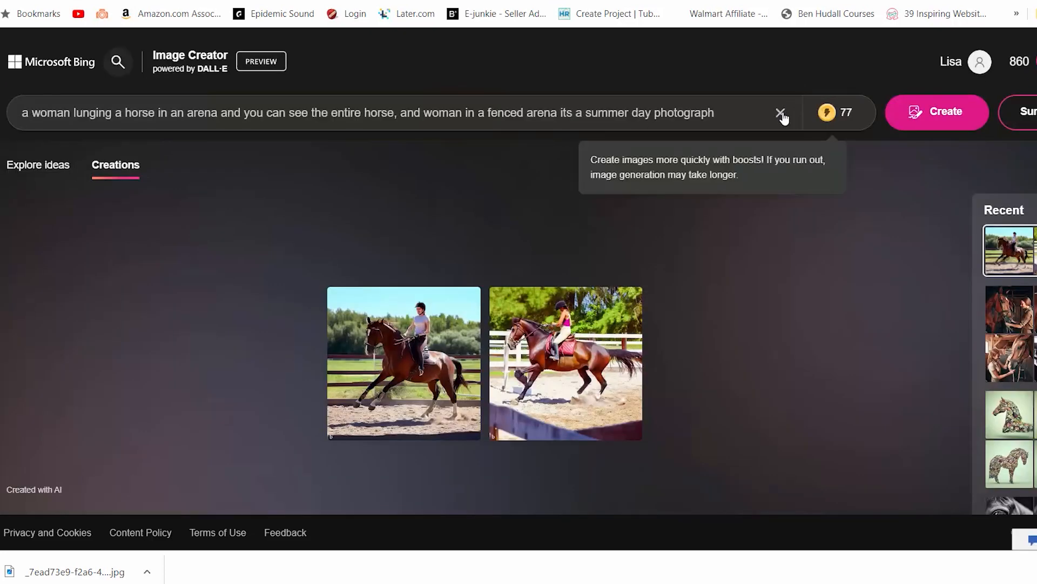
Page through the dressage and barrel racing horse images in the viewer, then close it
{"action": "left_click", "coordinate": [781, 113]}
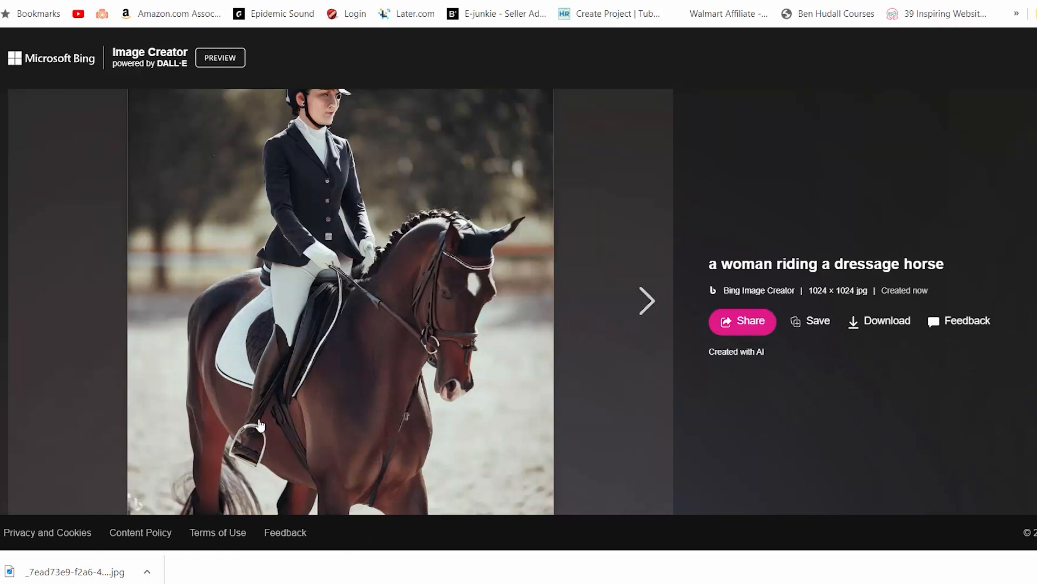
{"action": "left_click", "coordinate": [642, 301]}
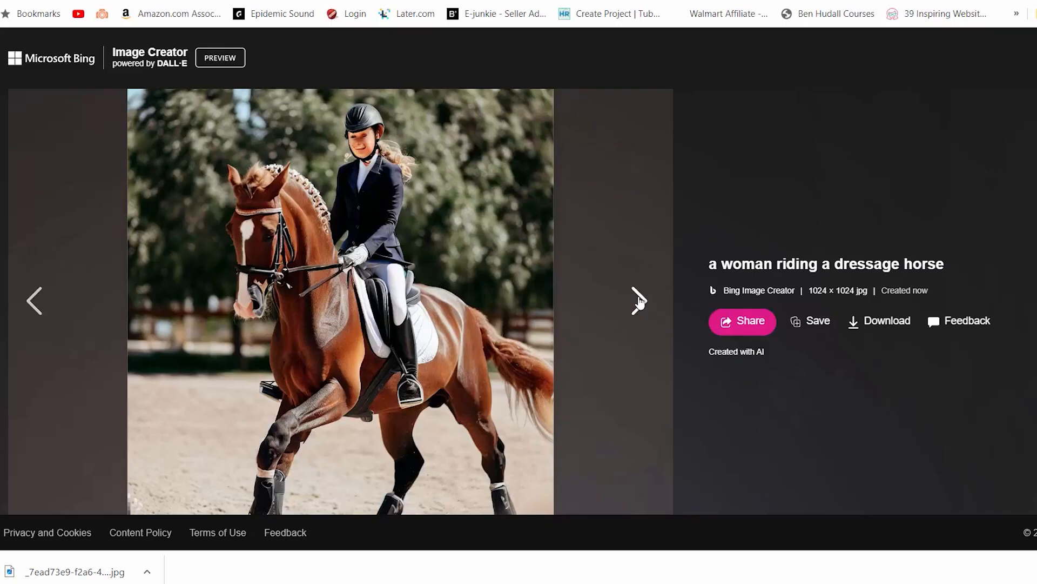
{"action": "left_click", "coordinate": [639, 301]}
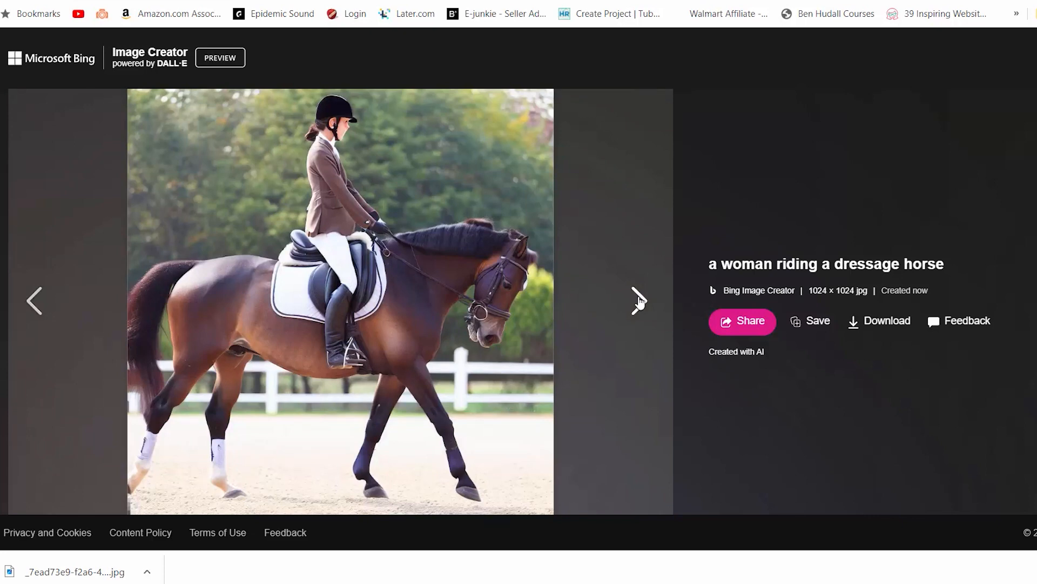
{"action": "left_click", "coordinate": [639, 302]}
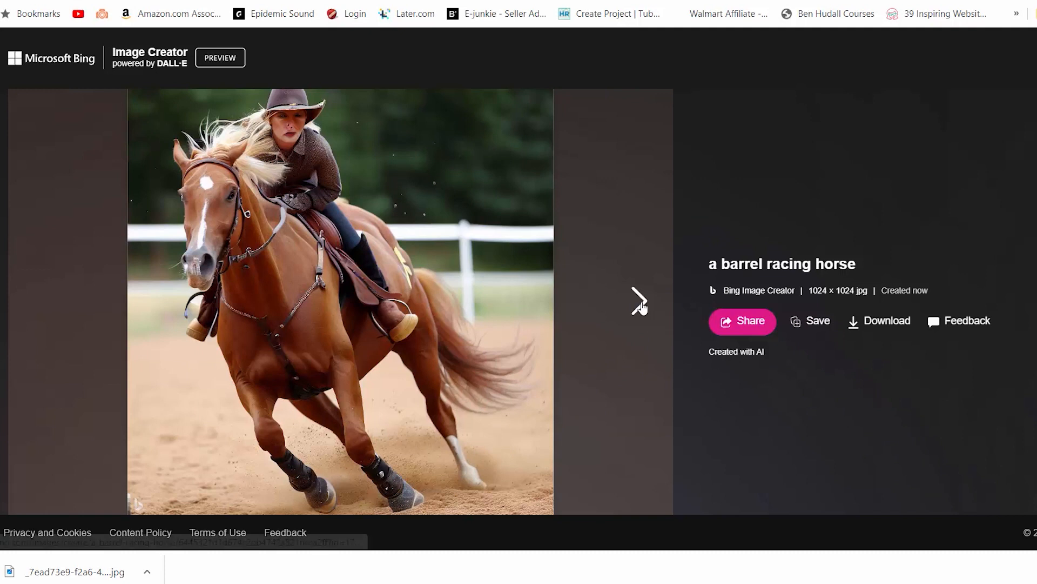
{"action": "left_click", "coordinate": [639, 303]}
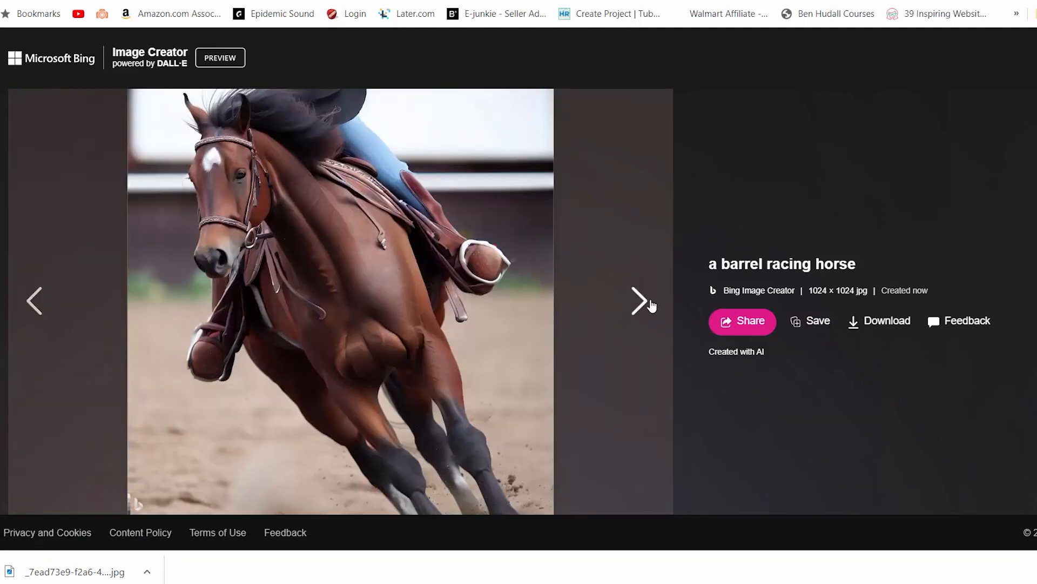
{"action": "left_click", "coordinate": [643, 301]}
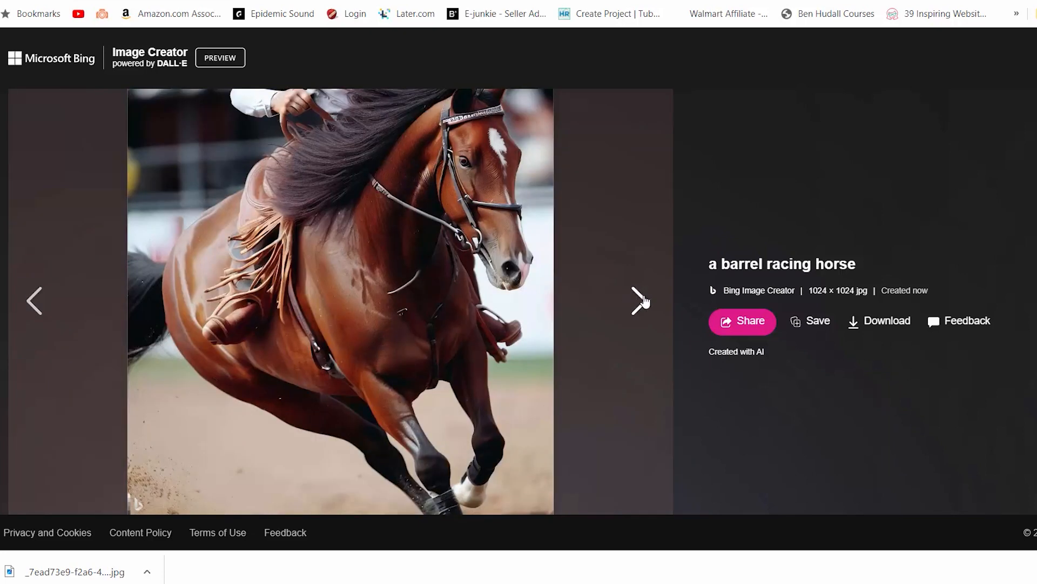
{"action": "left_click", "coordinate": [642, 301]}
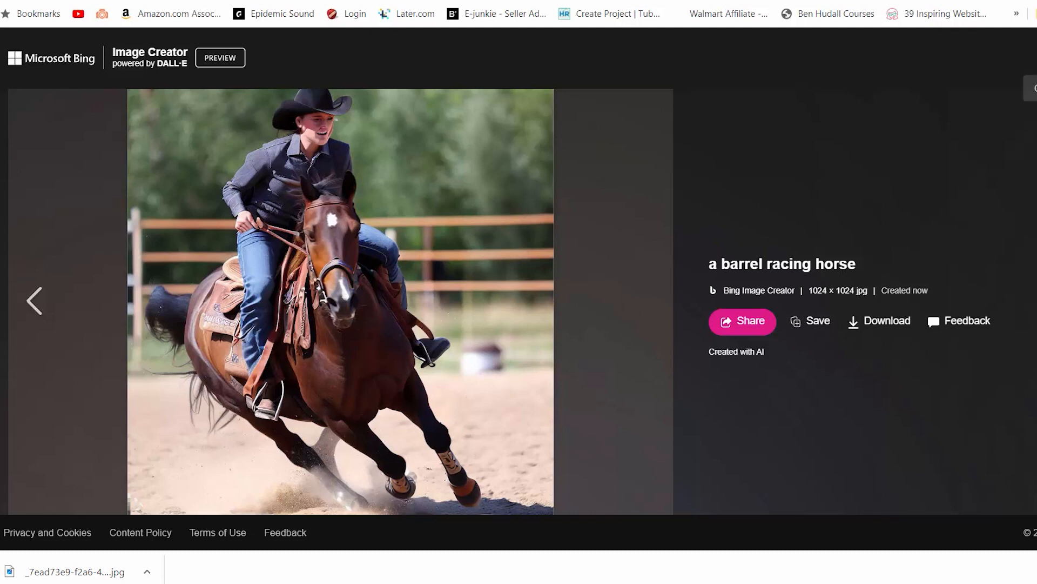
{"action": "left_click", "coordinate": [1034, 88]}
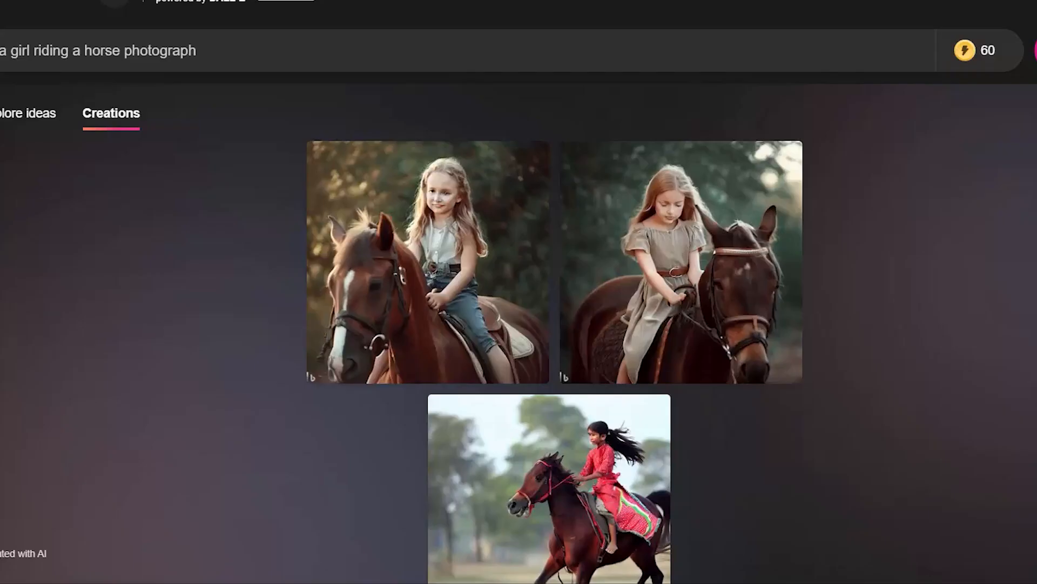
Open the girl riding a horse images, page through them, and close the viewer
{"action": "left_click", "coordinate": [429, 381]}
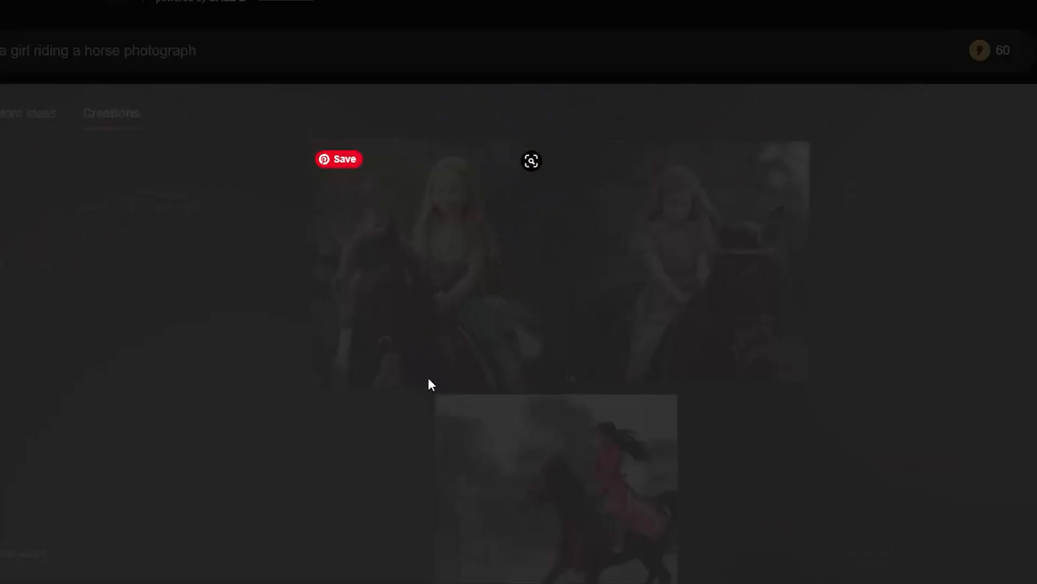
{"action": "left_click", "coordinate": [735, 311]}
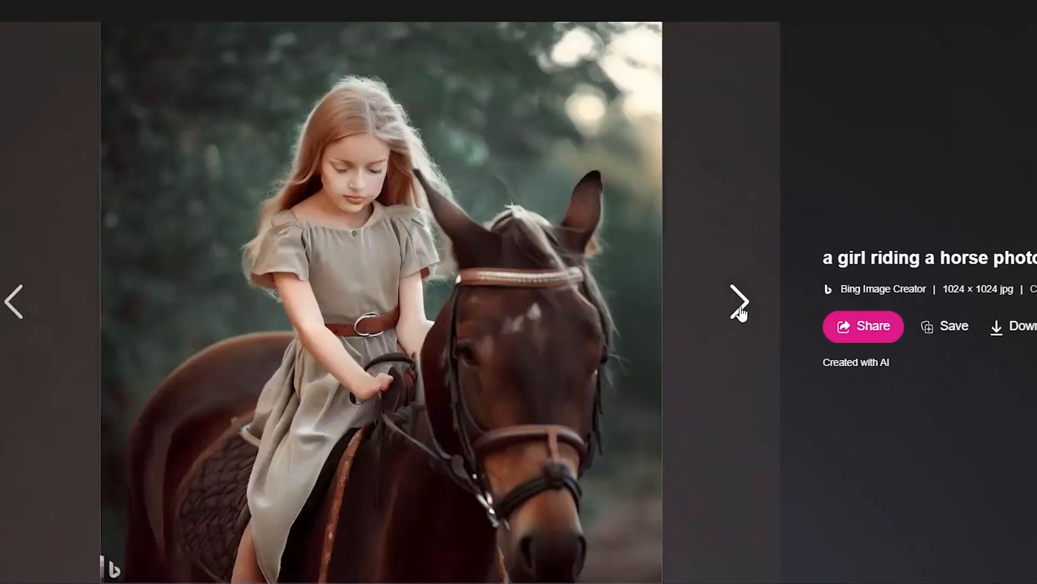
{"action": "left_click", "coordinate": [743, 308]}
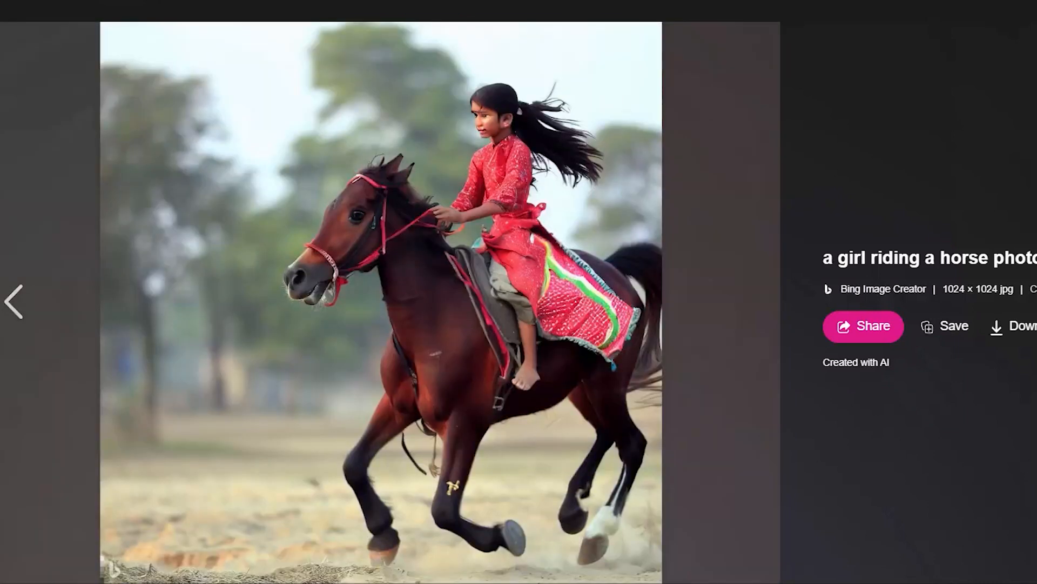
{"action": "key", "text": "Escape"}
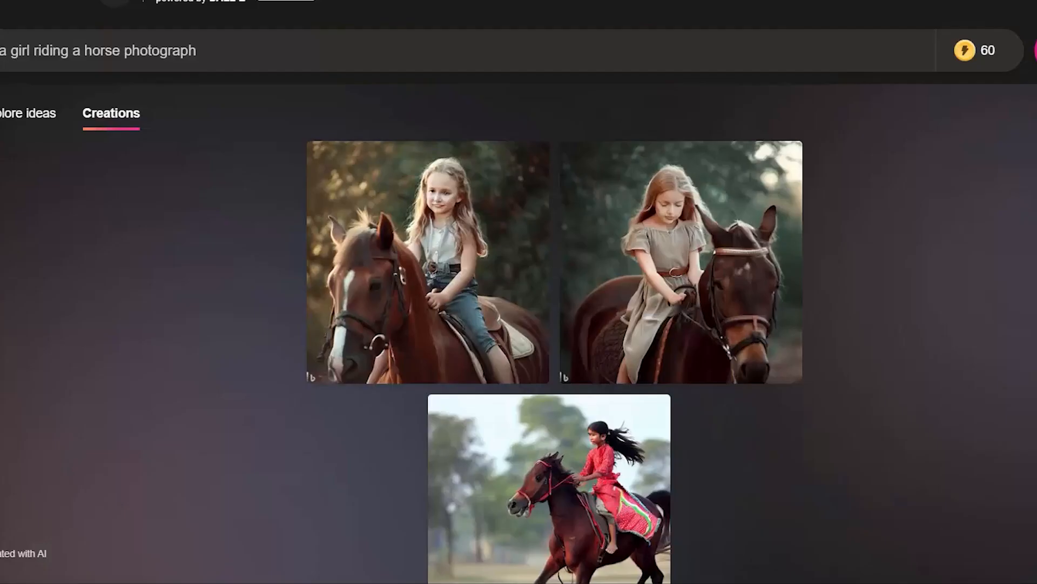
{"action": "scroll", "coordinate": [477, 414], "scroll_direction": "down", "scroll_amount": 1}
{"action": "scroll", "coordinate": [477, 415], "scroll_direction": "up", "scroll_amount": 1}
{"action": "left_click_drag", "start_coordinate": [199, 51], "coordinate": [0, 51]}
{"action": "type", "text": "a"}
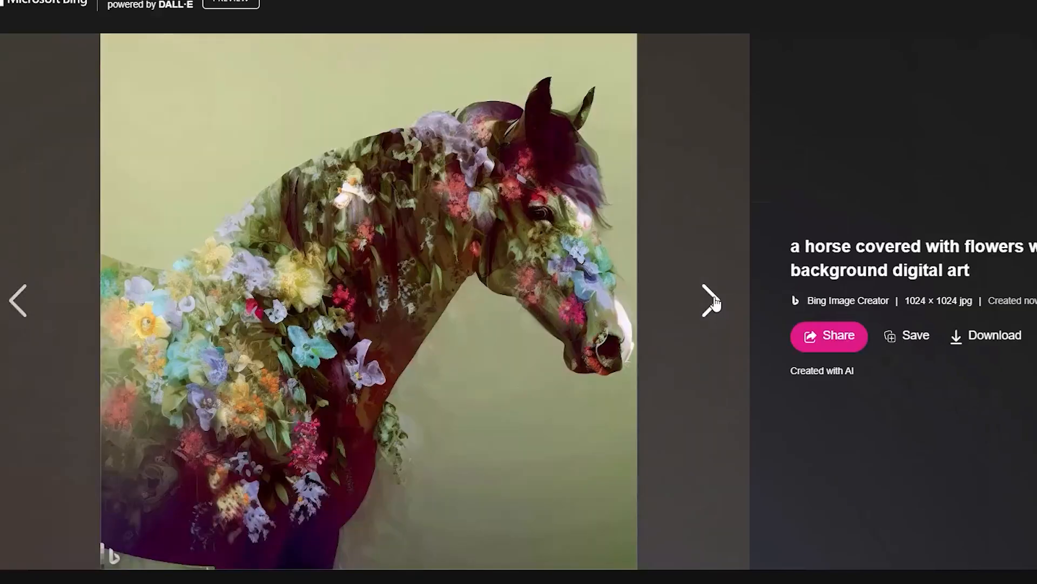
Page through the flower-covered horse and full horse drawing on parchment images in the viewer
{"action": "left_click", "coordinate": [716, 305]}
{"action": "left_click", "coordinate": [718, 301]}
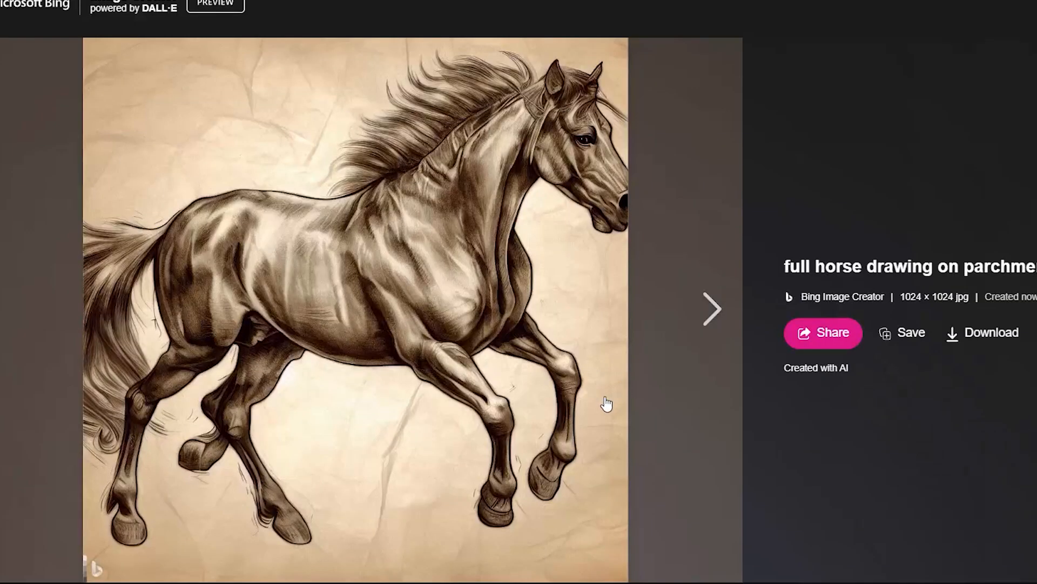
{"action": "left_click", "coordinate": [706, 310]}
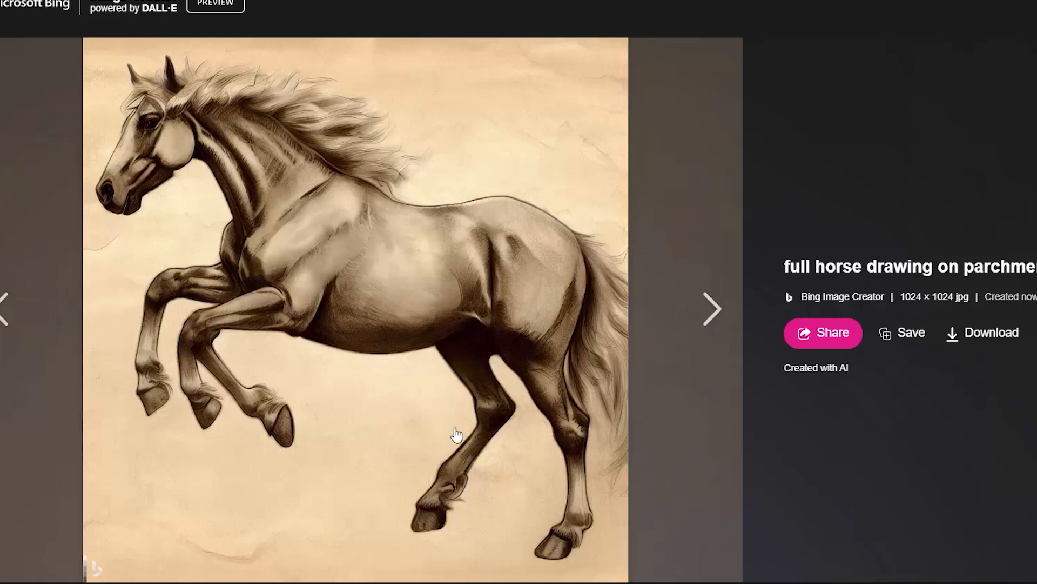
{"action": "left_click", "coordinate": [705, 309]}
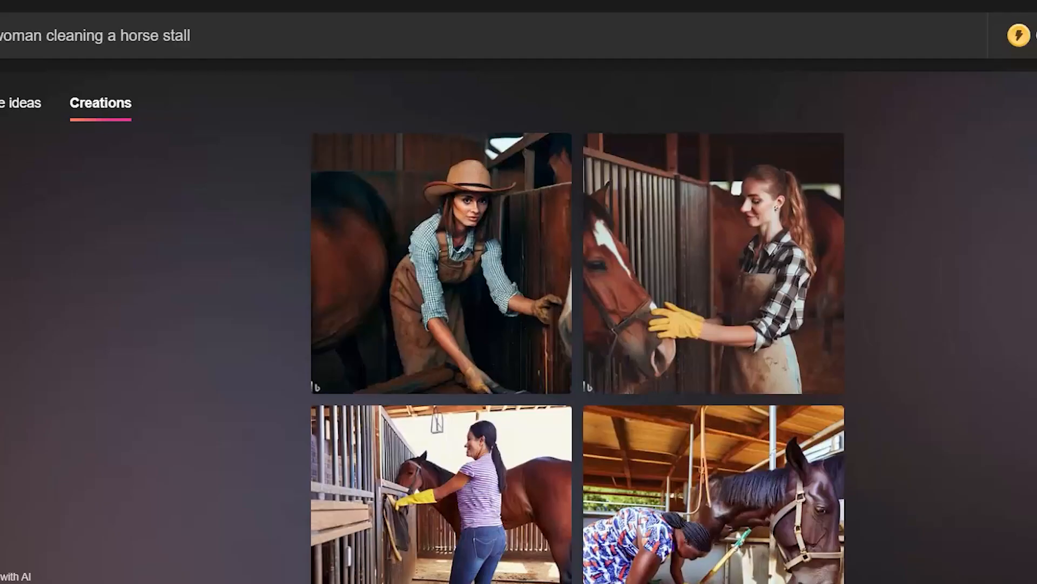